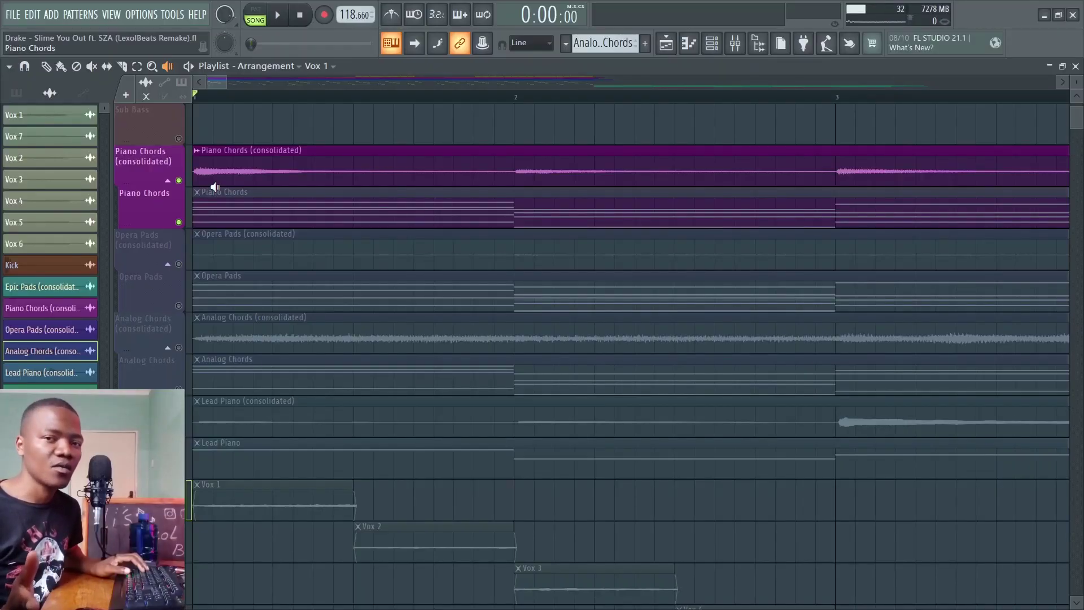
# Step: Play the song from the start to hear the Piano Chords part
pyautogui.press('space')
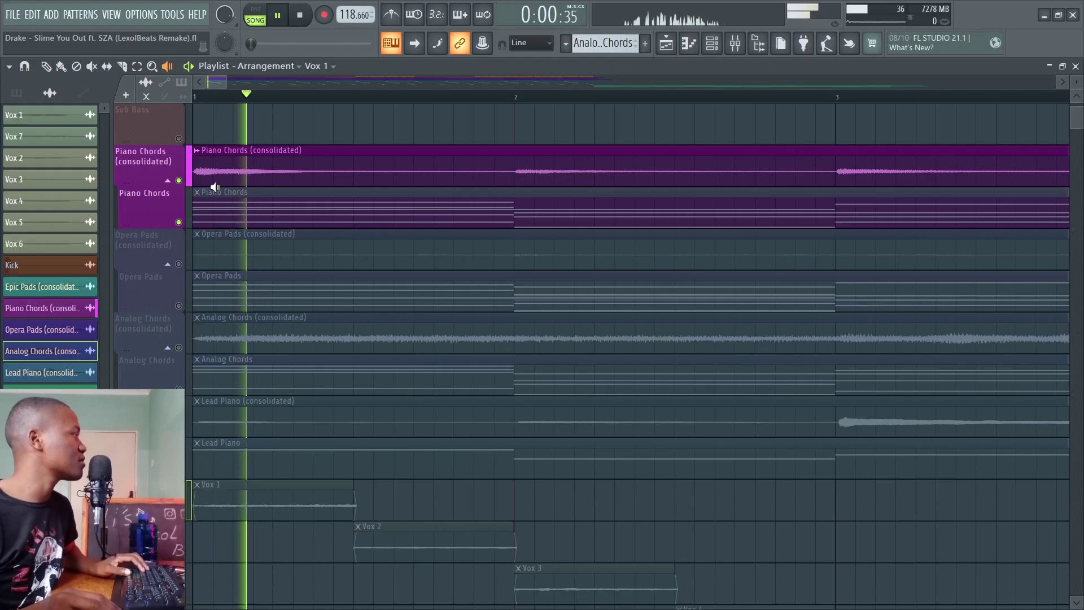
pyautogui.scroll(-5, 219, 91)
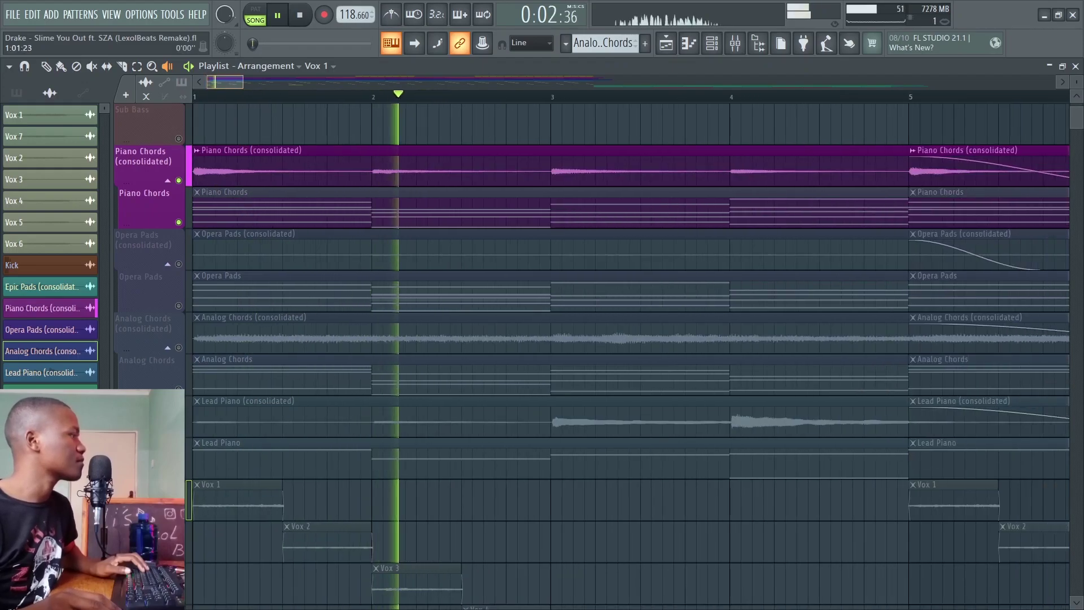
pyautogui.scroll(1, 221, 83)
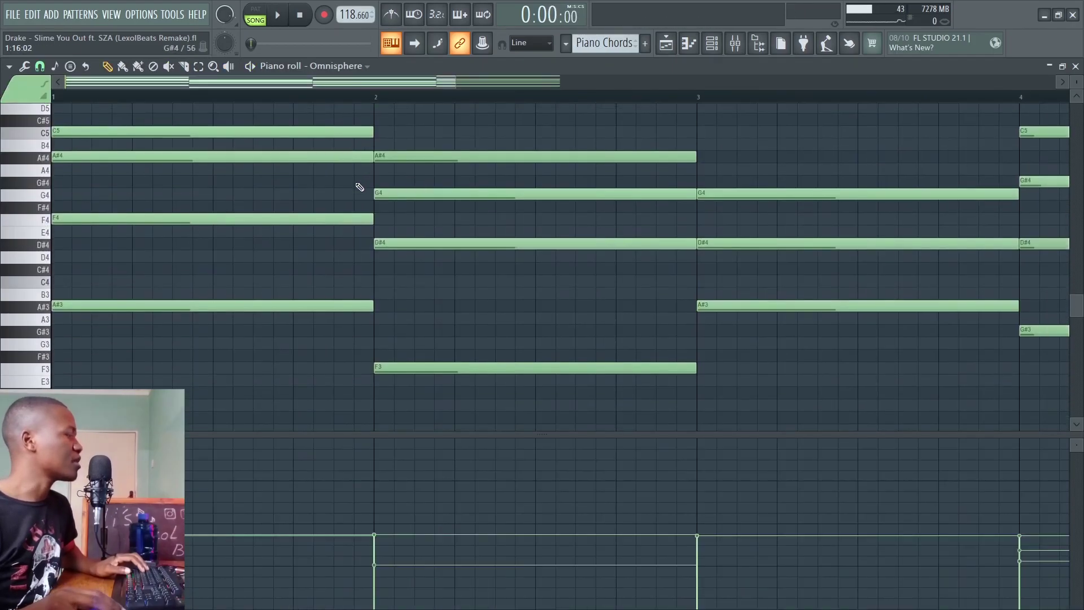
pyautogui.scroll(3, 378, 334)
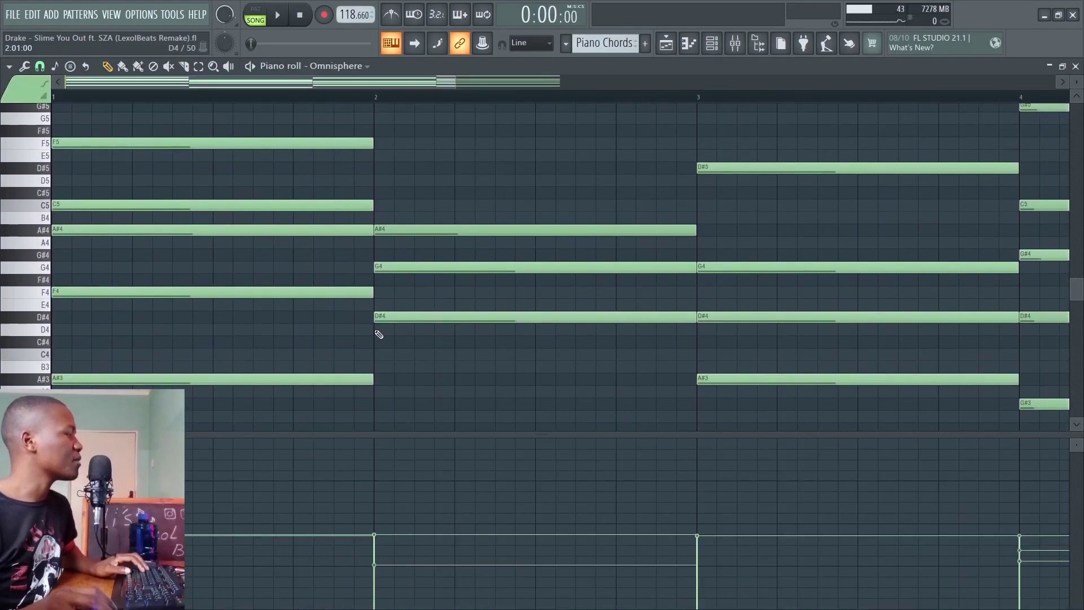
# Step: Play the Piano Chords pattern on its own in the Omnisphere piano roll
pyautogui.click(250, 66)
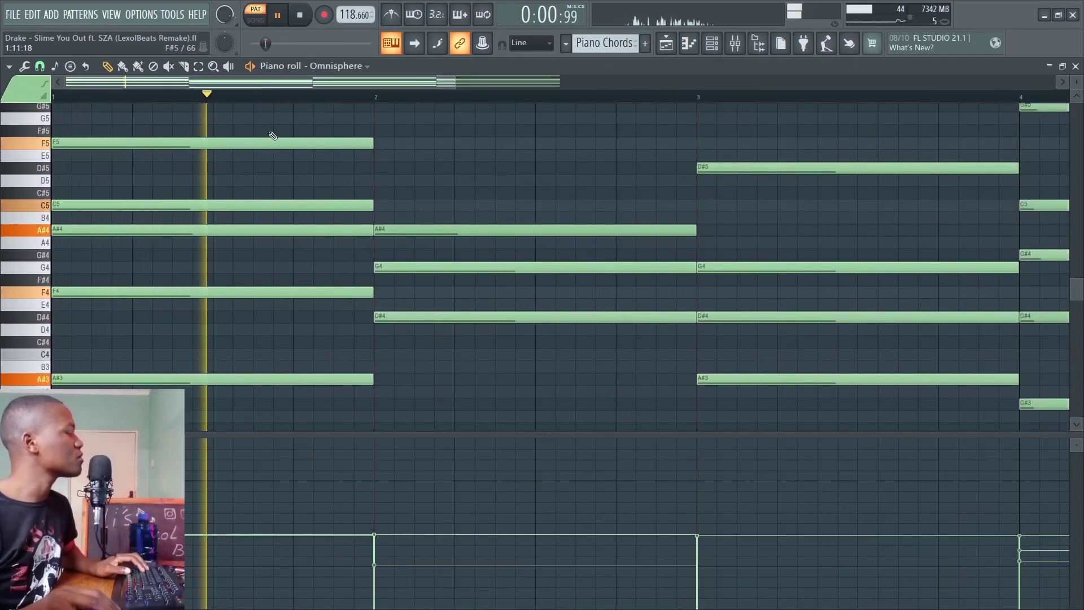
pyautogui.scroll(-1, 273, 128)
pyautogui.scroll(-3, 348, 164)
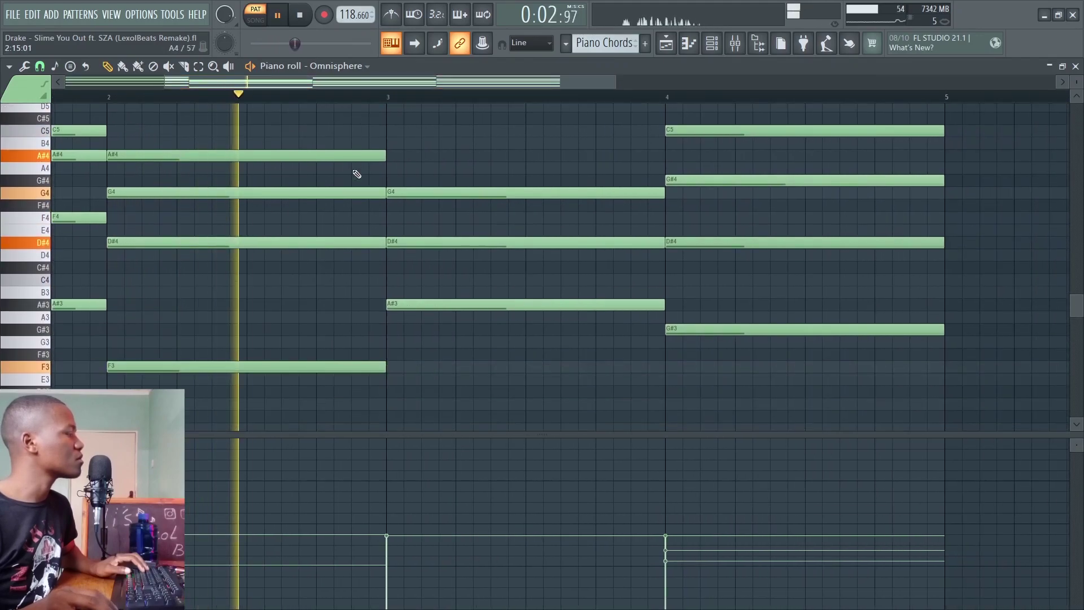
pyautogui.scroll(1, 384, 175)
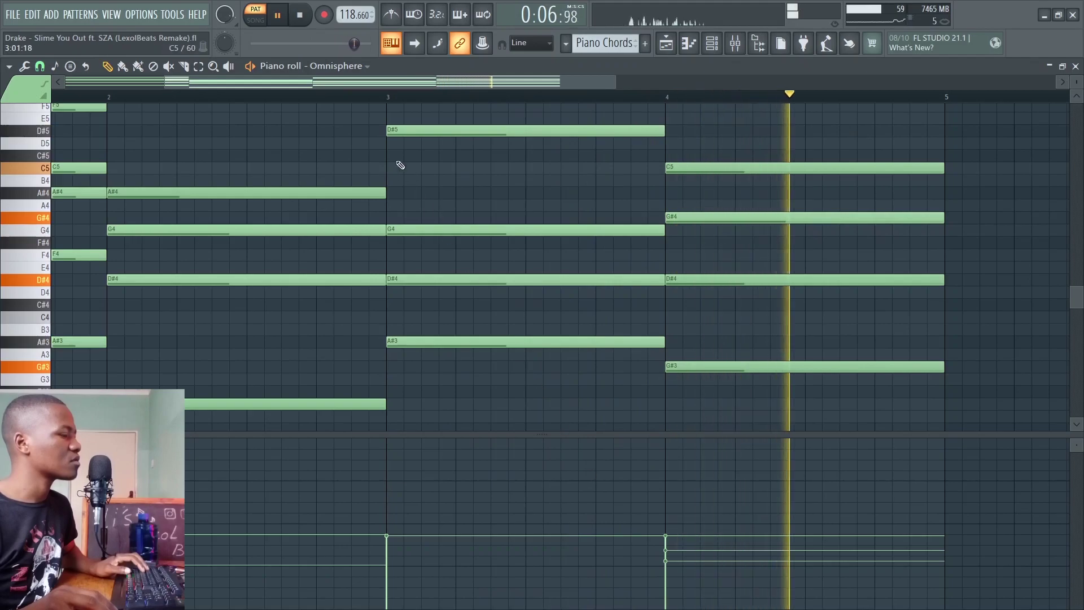
# Step: Stop playback and check the RC-20 effect on the mixer, then return to the Playlist
pyautogui.press('space')
pyautogui.press('F9')
pyautogui.moveTo(405, 211); pyautogui.dragTo(682, 135)
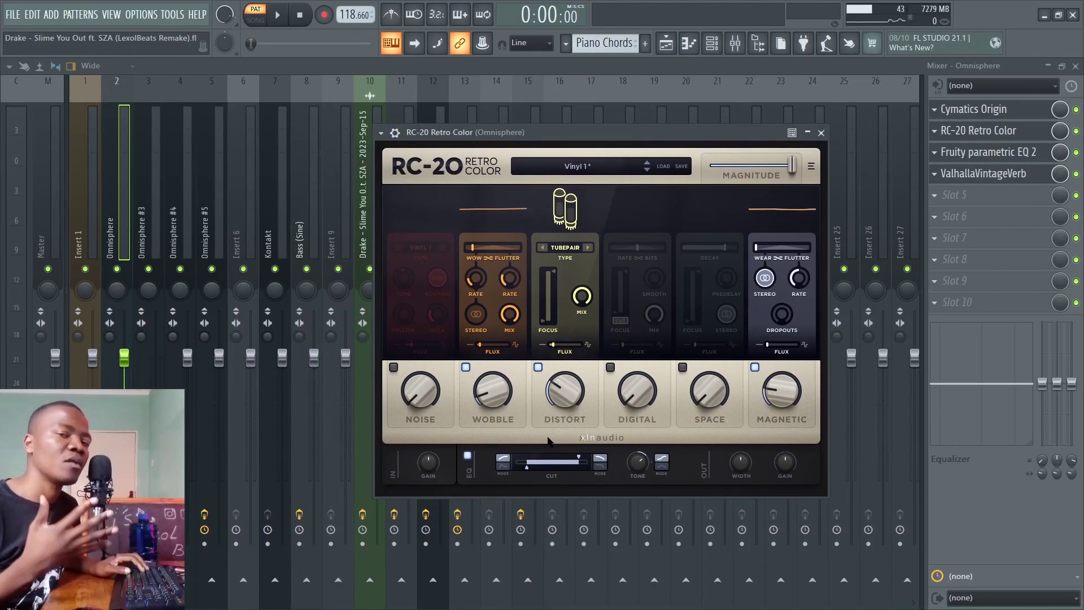
pyautogui.press('F5')
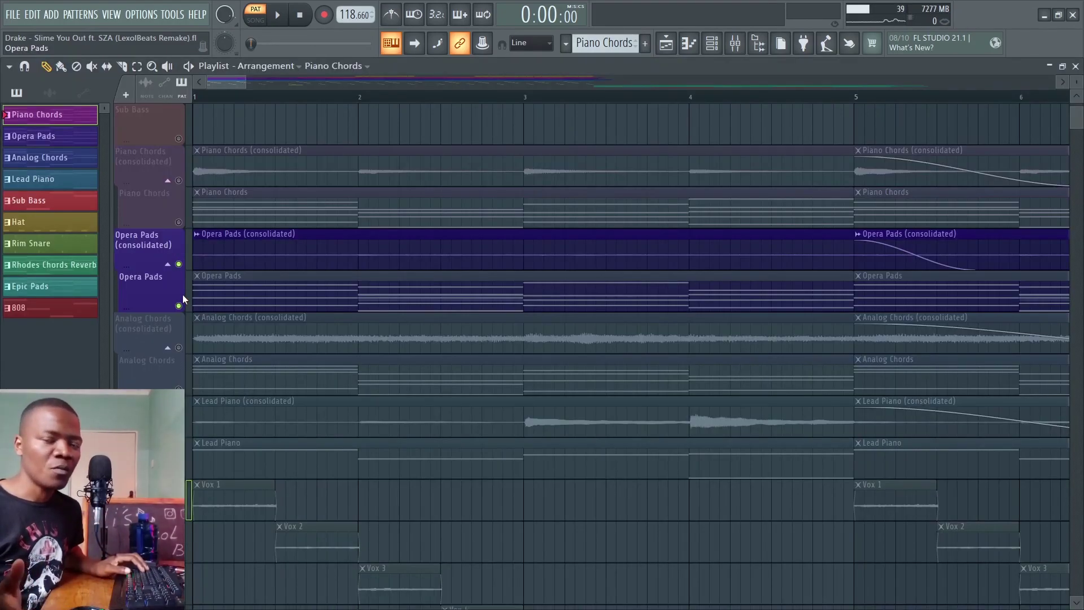
# Step: Unmute both Piano Chords tracks and play them with the Opera Pads in SONG mode
pyautogui.click(215, 295)
pyautogui.click(179, 222)
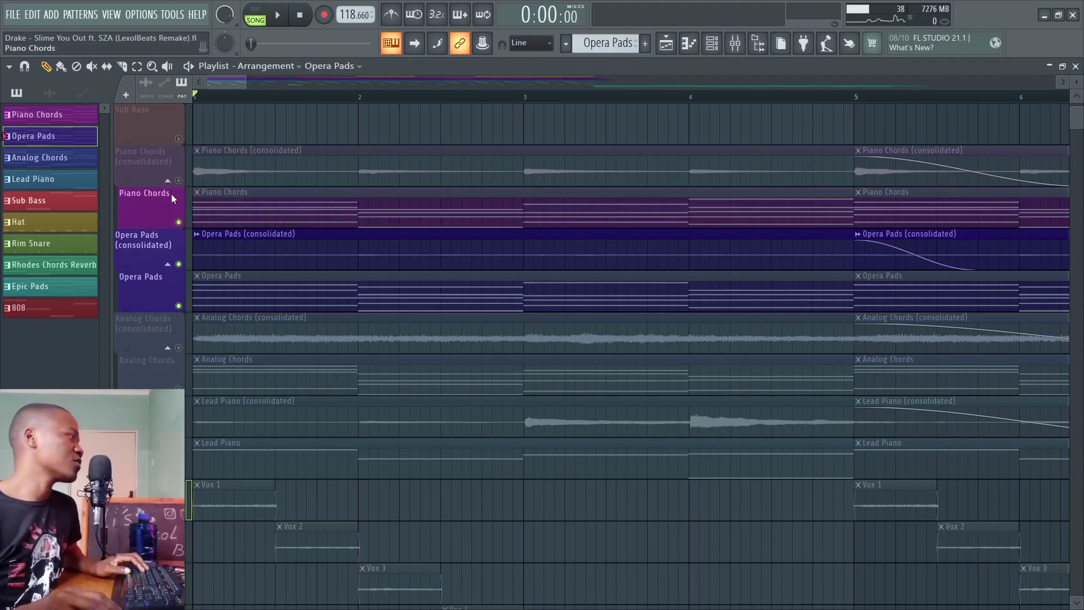
pyautogui.click(179, 181)
pyautogui.press('space')
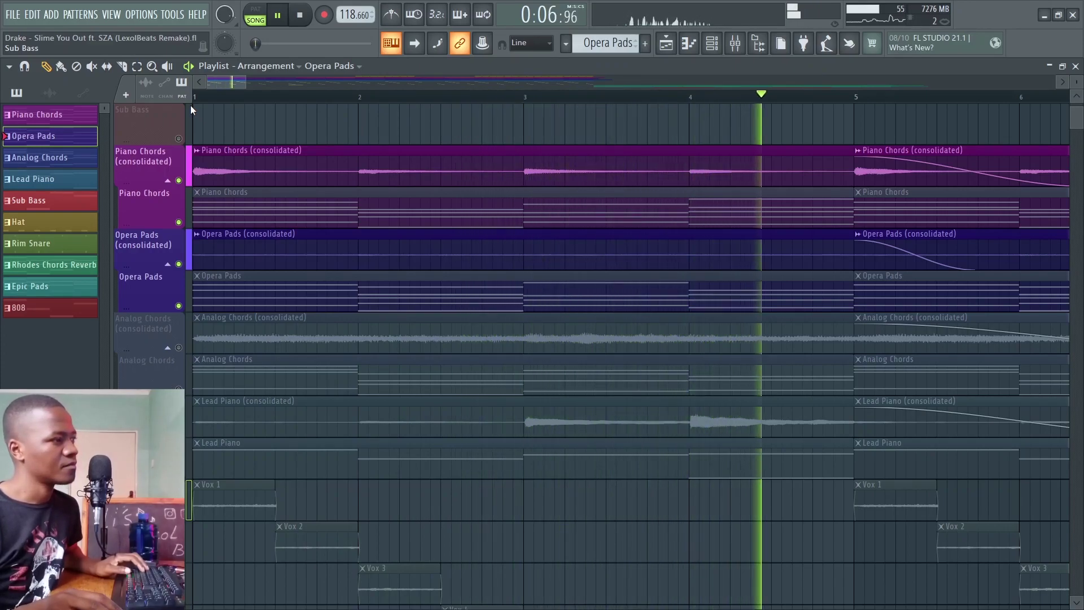
pyautogui.press('space')
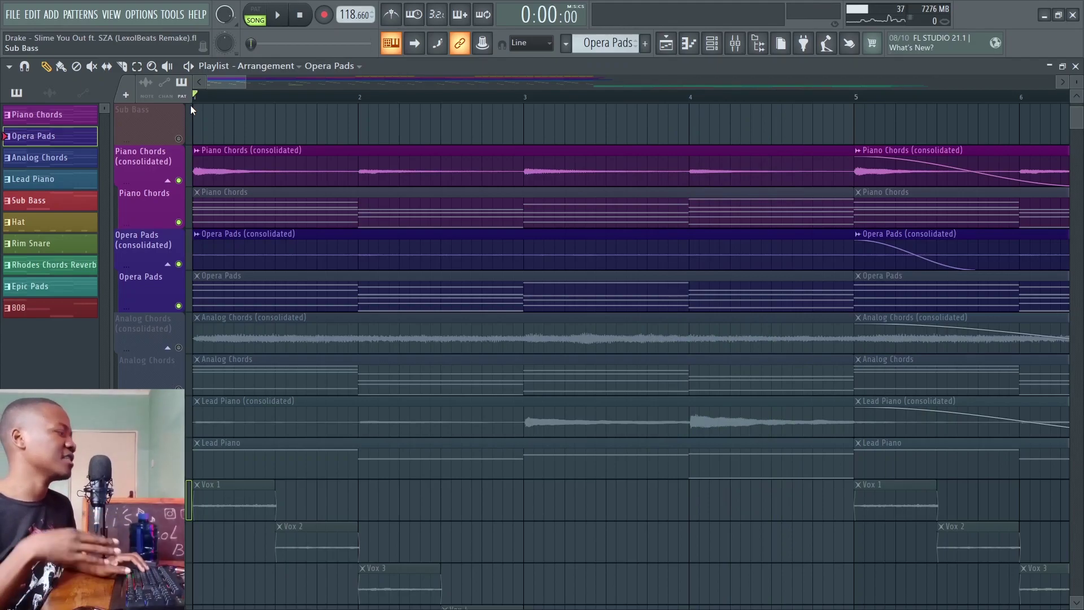
# Step: Unmute both Analog Chords tracks and solo Analog Chords (consolidated), keeping the pattern track audible
pyautogui.click(178, 348)
pyautogui.click(180, 389)
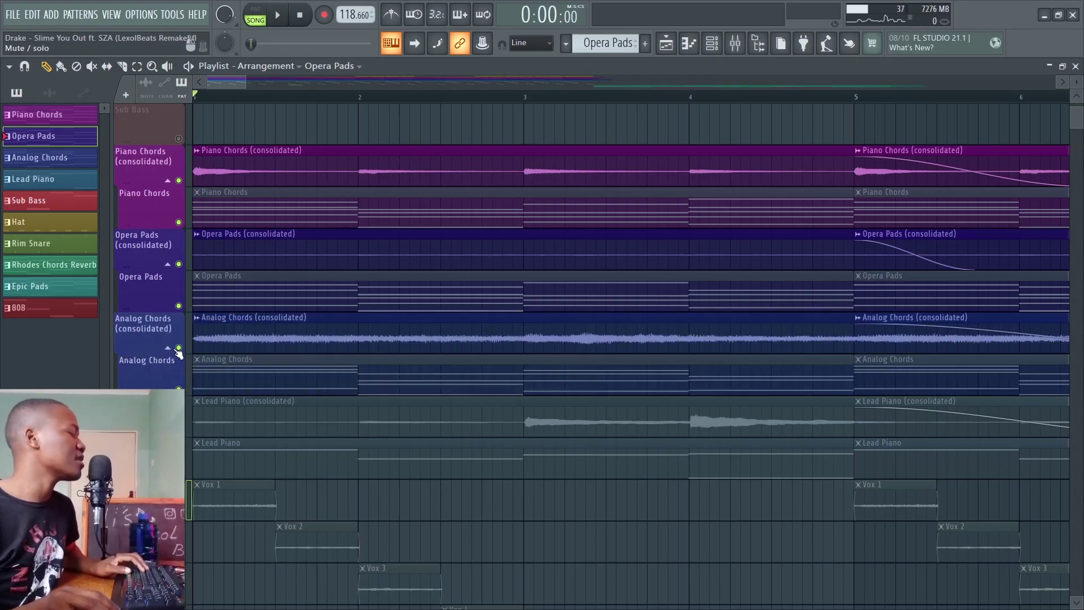
pyautogui.rightClick(178, 348)
pyautogui.click(179, 389)
# Step: Play the soloed Analog Chords twice, stopping after each listen
pyautogui.press('space')
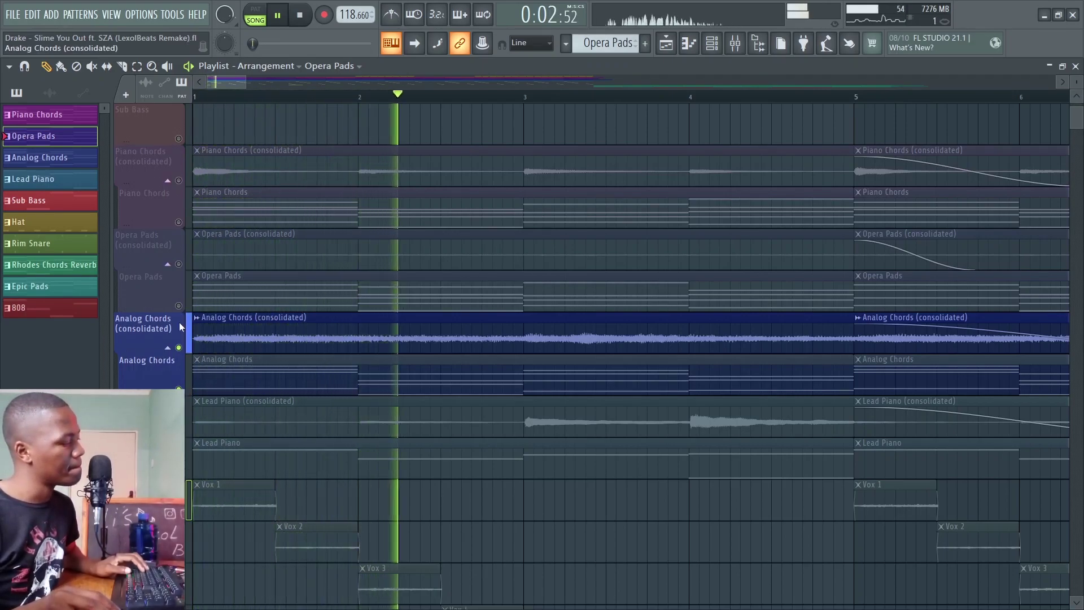
pyautogui.scroll(-2, 231, 83)
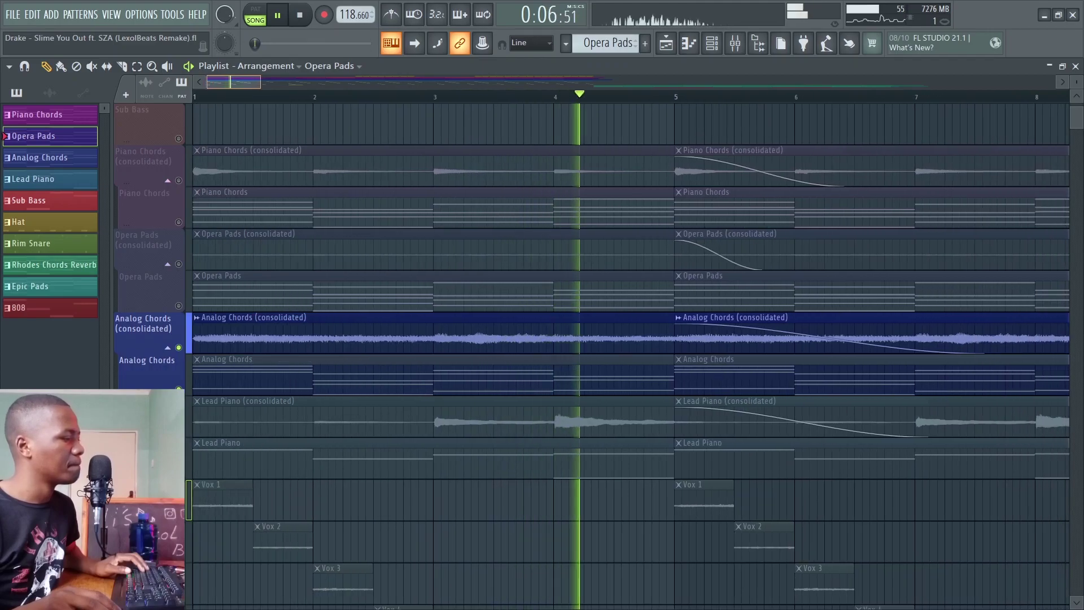
pyautogui.scroll(-2, 229, 80)
pyautogui.press('space')
pyautogui.scroll(-1, 255, 76)
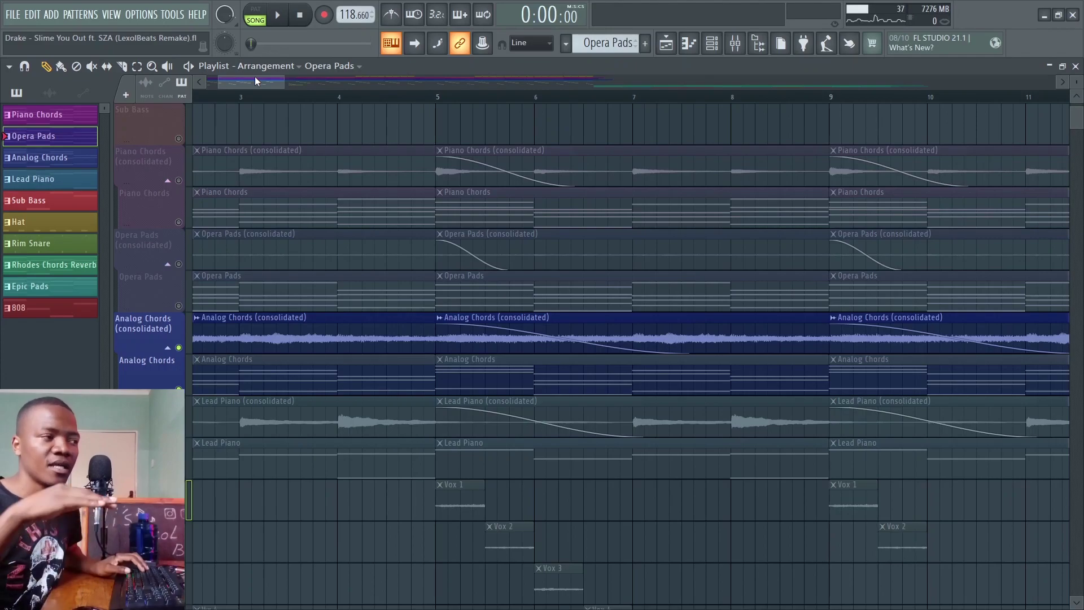
pyautogui.press('space')
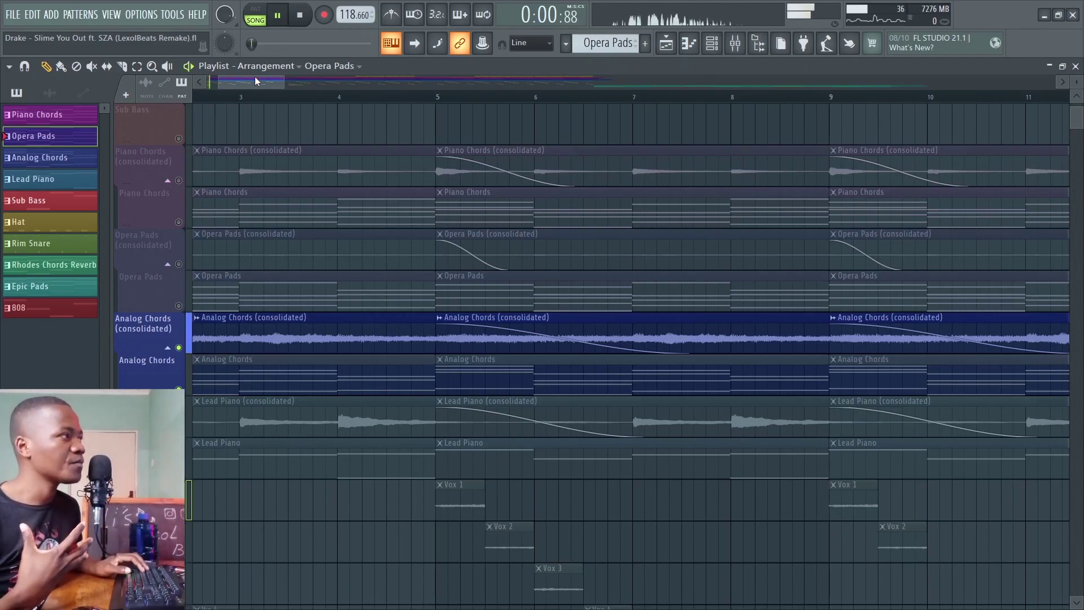
pyautogui.press('space')
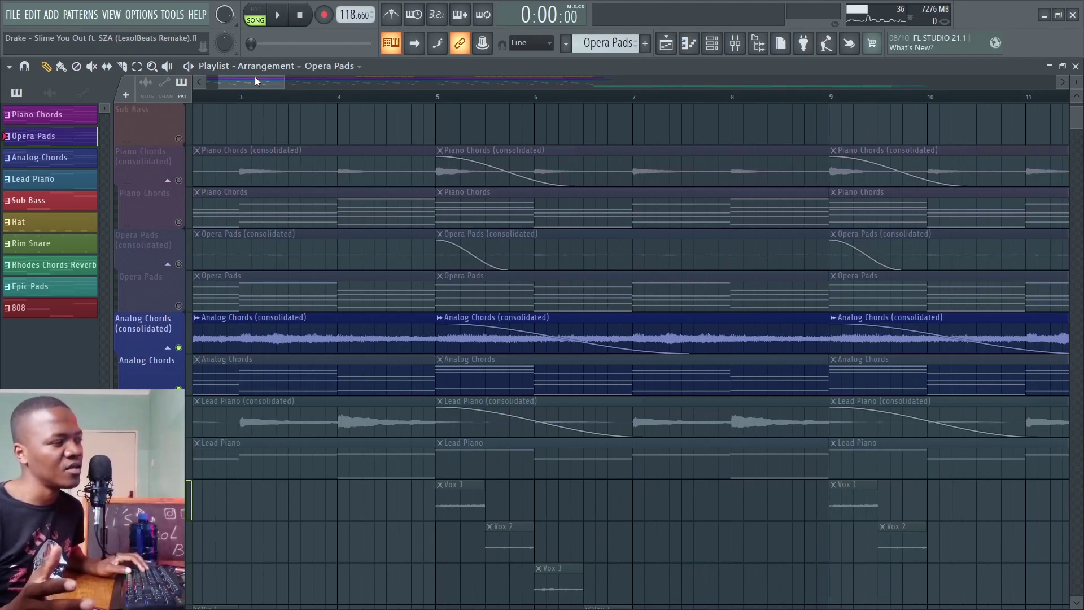
# Step: Inspect the Param. EQ 2 Band 1 freq automation clip on Omnisphere #4
pyautogui.moveTo(252, 83); pyautogui.dragTo(271, 82)
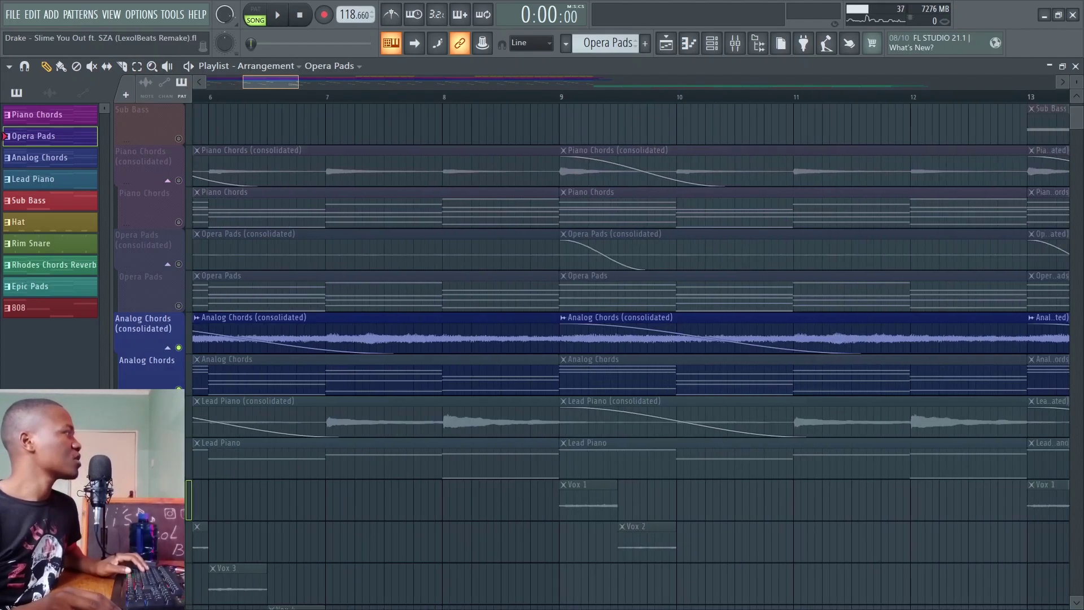
pyautogui.scroll(-6, 321, 266)
pyautogui.scroll(4, 440, 227)
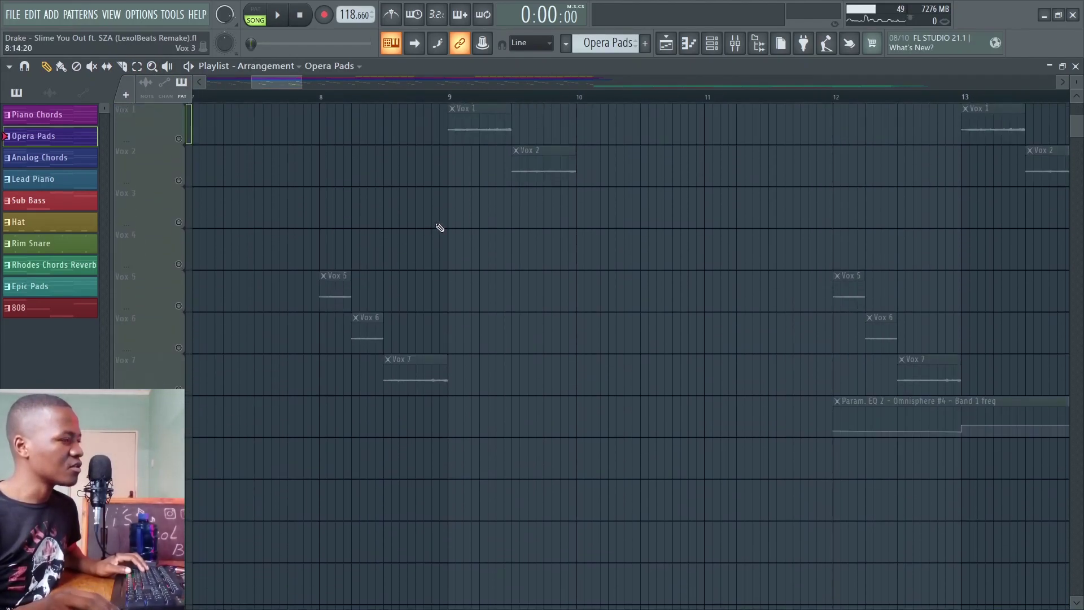
pyautogui.hscroll(6, 432, 101)
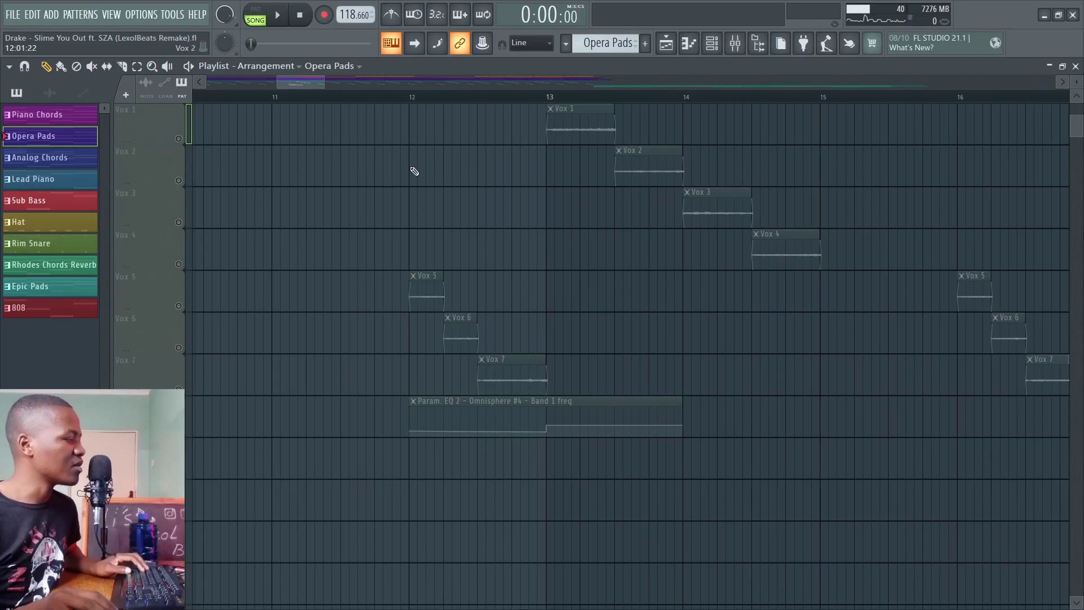
pyautogui.scroll(7, 185, 441)
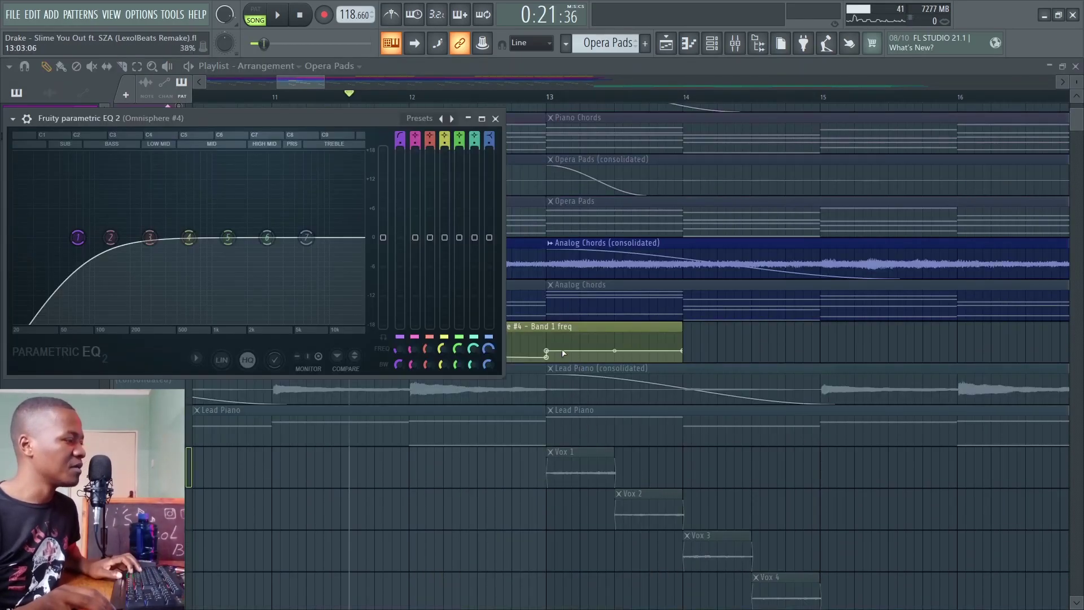
# Step: Shrink and move the Fruity Parametric EQ 2 window aside, and play the EQ sweep section
pyautogui.moveTo(257, 120); pyautogui.dragTo(432, 85)
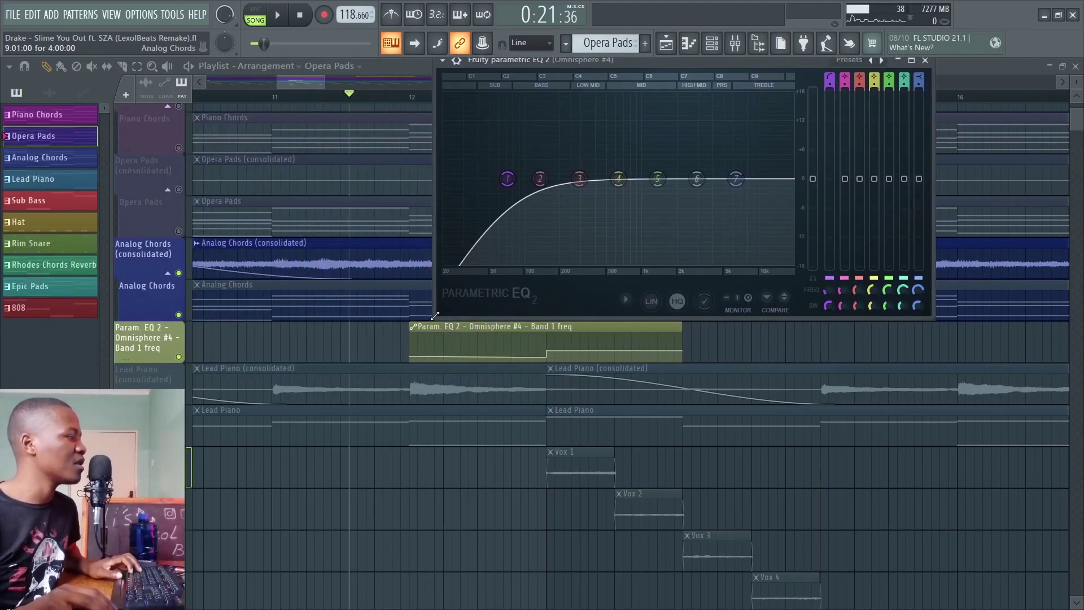
pyautogui.moveTo(435, 314); pyautogui.dragTo(569, 245)
pyautogui.moveTo(672, 60); pyautogui.dragTo(698, 91)
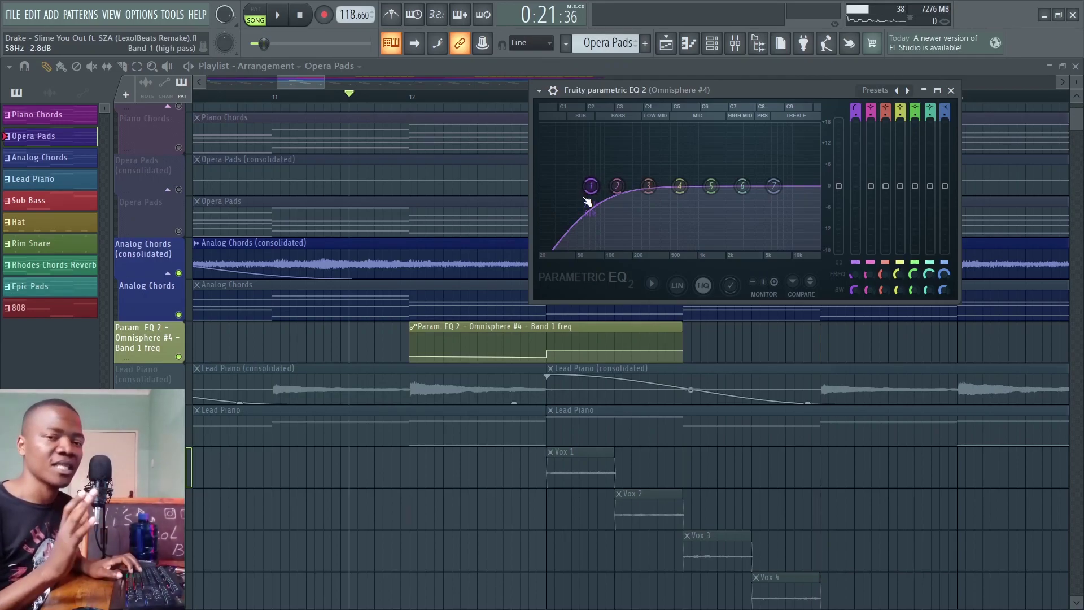
pyautogui.press('space')
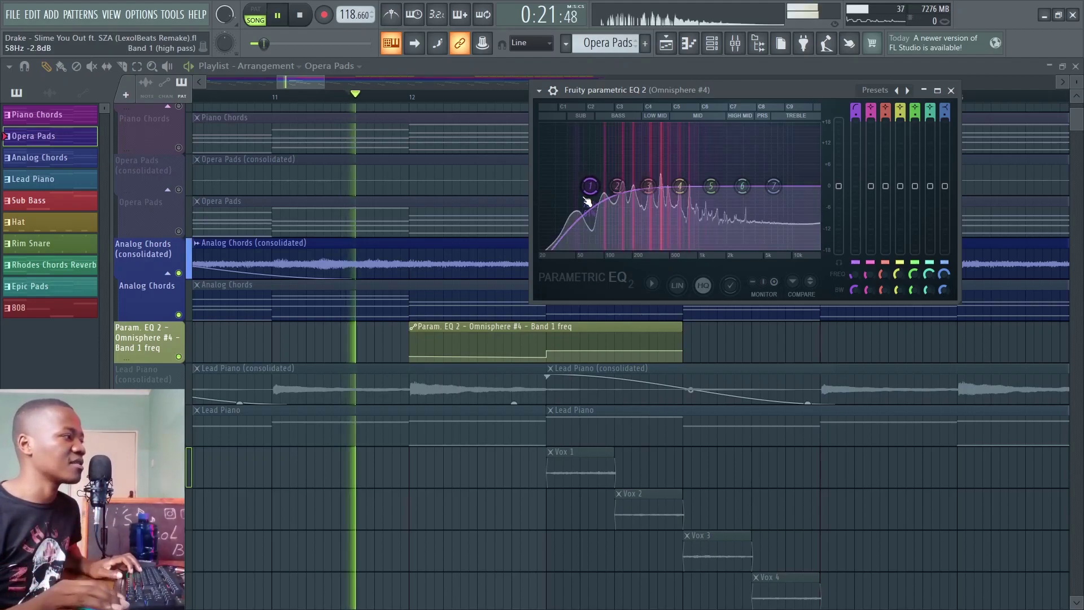
pyautogui.moveTo(684, 89); pyautogui.dragTo(777, 97)
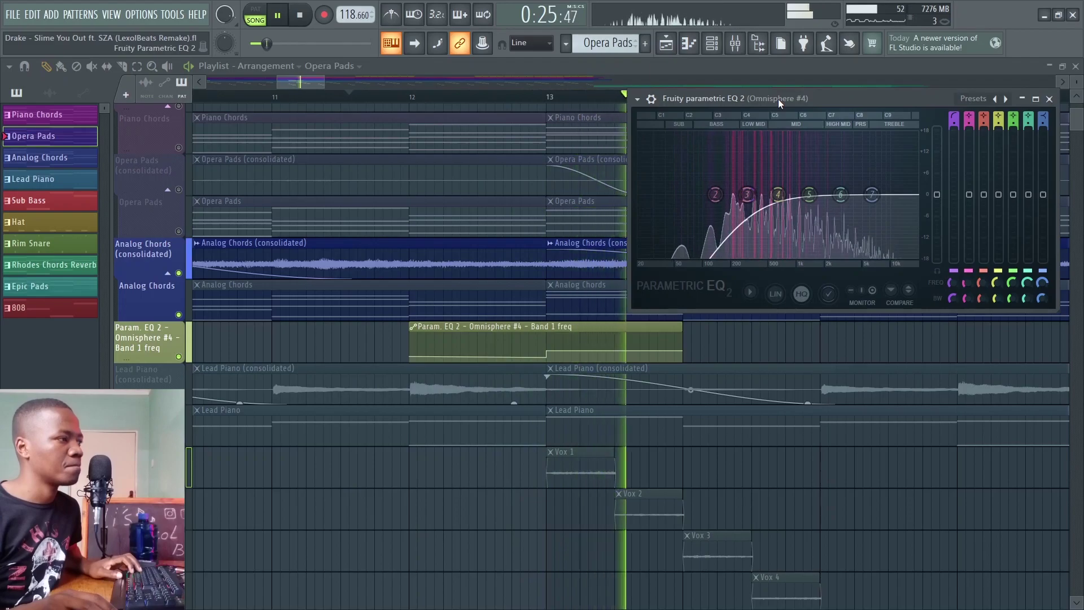
pyautogui.press('space')
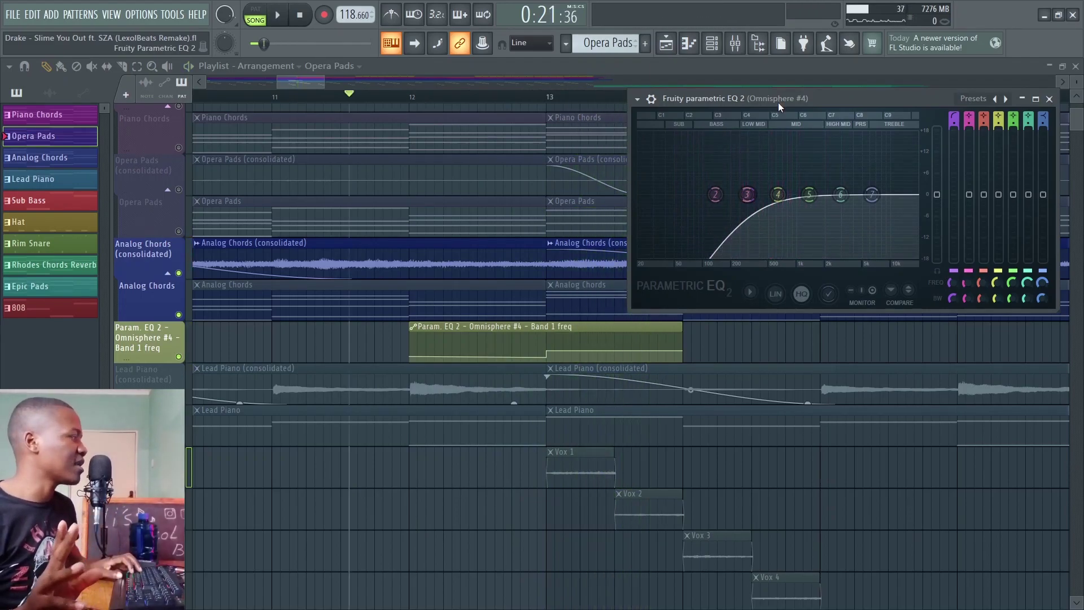
# Step: Select and play Lead Piano, viewing its RC-20 Retro Color on the Omnisphere #5 insert
pyautogui.scroll(-5, 330, 86)
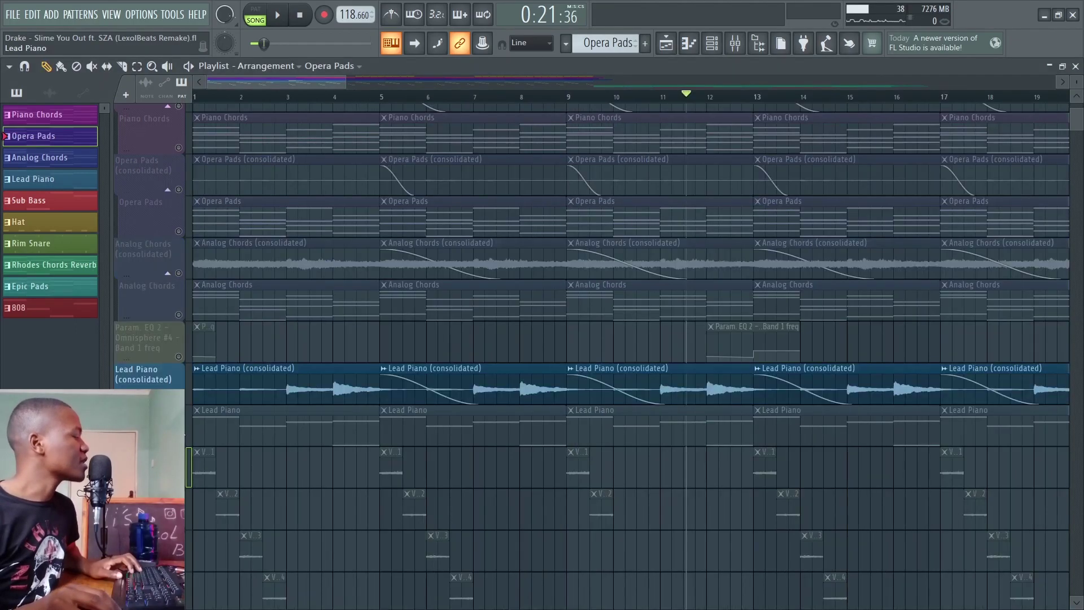
pyautogui.scroll(-4, 226, 316)
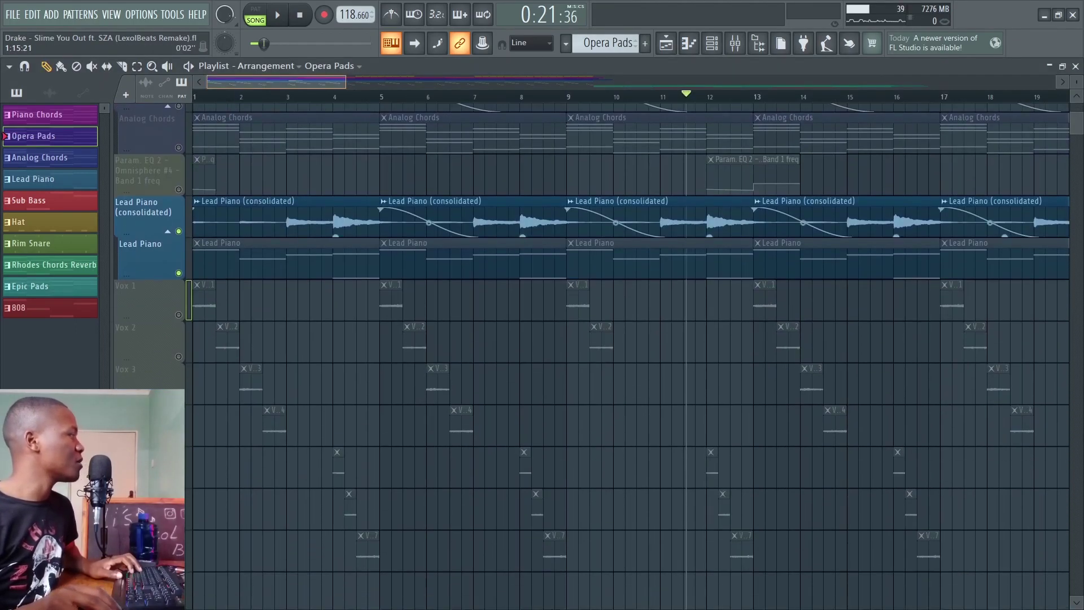
pyautogui.scroll(2, 242, 80)
pyautogui.click(196, 96)
pyautogui.press('space')
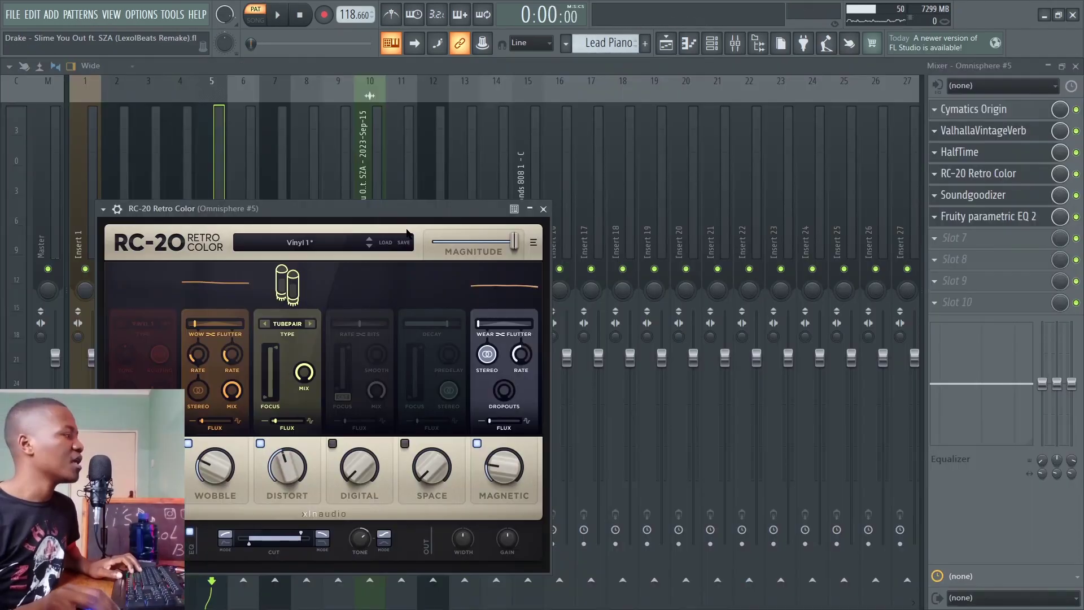
pyautogui.moveTo(420, 208); pyautogui.dragTo(615, 123)
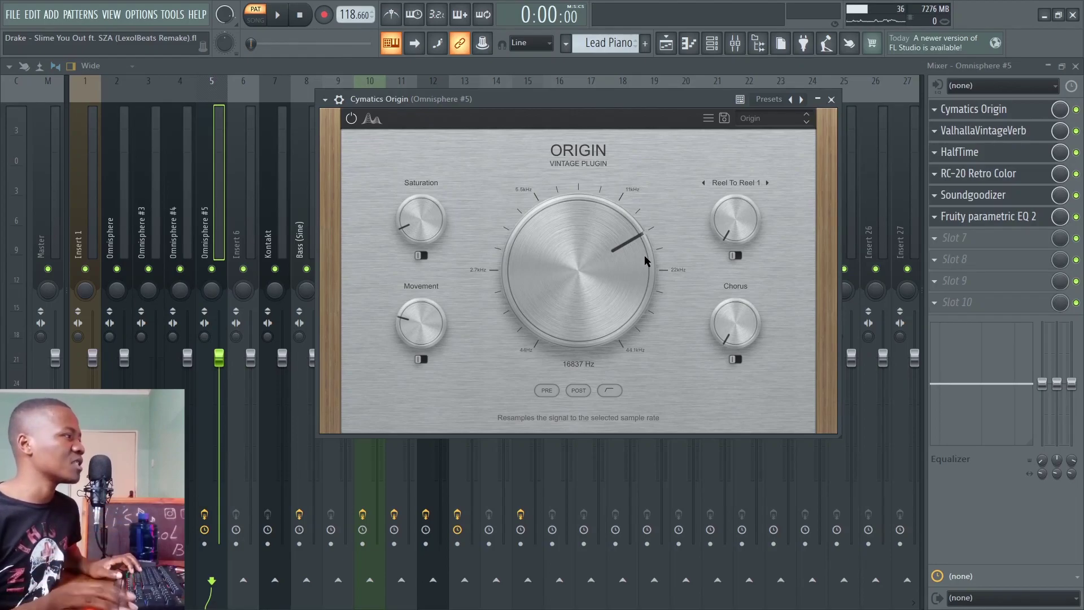
# Step: Back in the Playlist, play the whole song from the start in Song mode
pyautogui.press('F5')
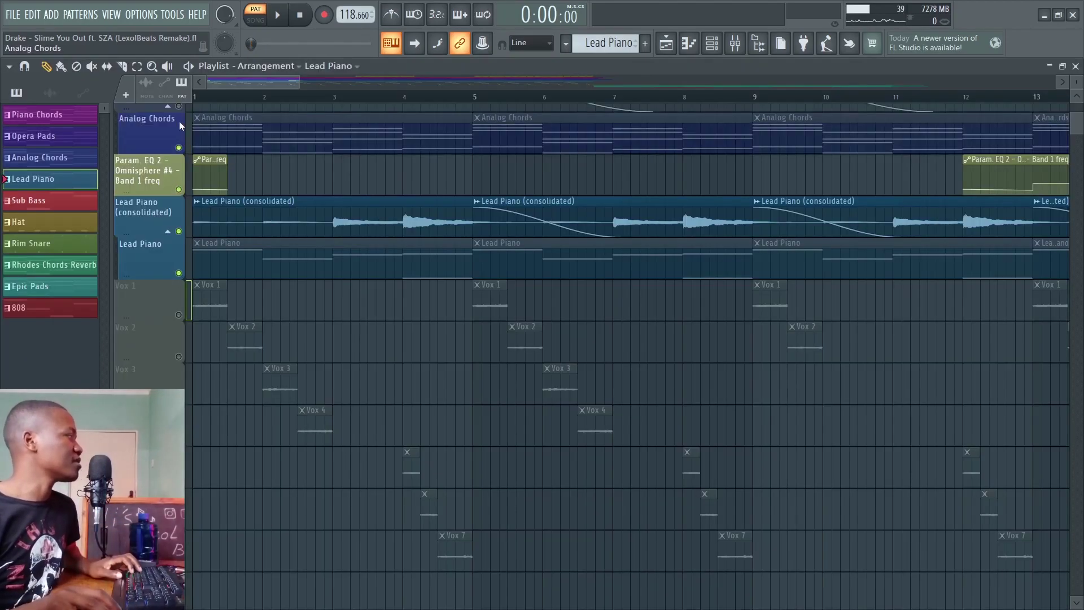
pyautogui.scroll(5, 325, 220)
pyautogui.press('space')
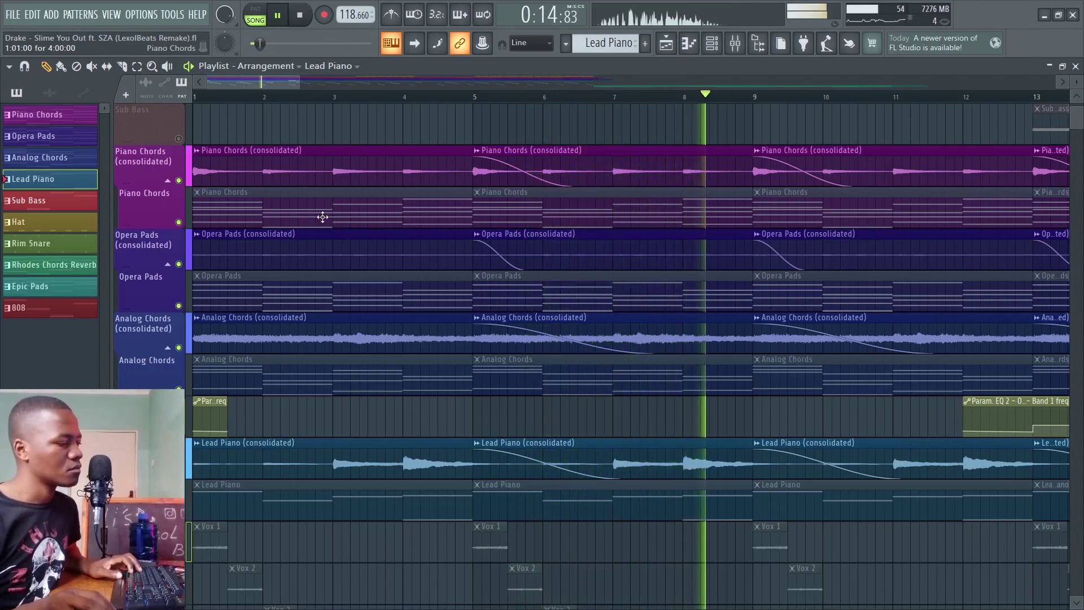
# Step: Play through the Vox 1–7 chops, then bring up the Kontakt Olympus Elements choir channel
pyautogui.press('space')
pyautogui.scroll(-8, 324, 249)
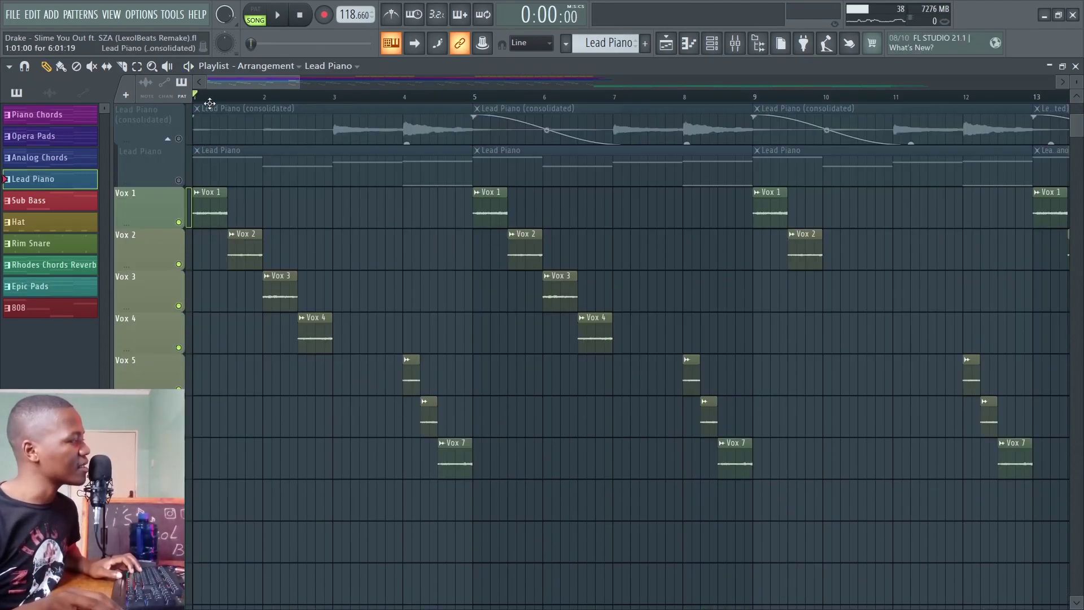
pyautogui.press('space')
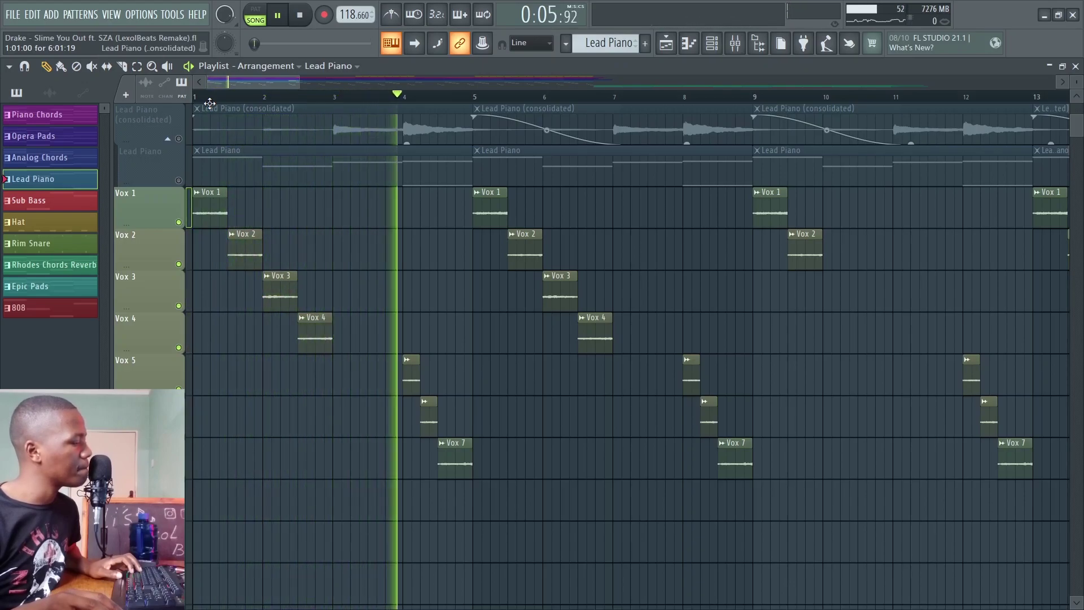
pyautogui.press('space')
pyautogui.click(712, 43)
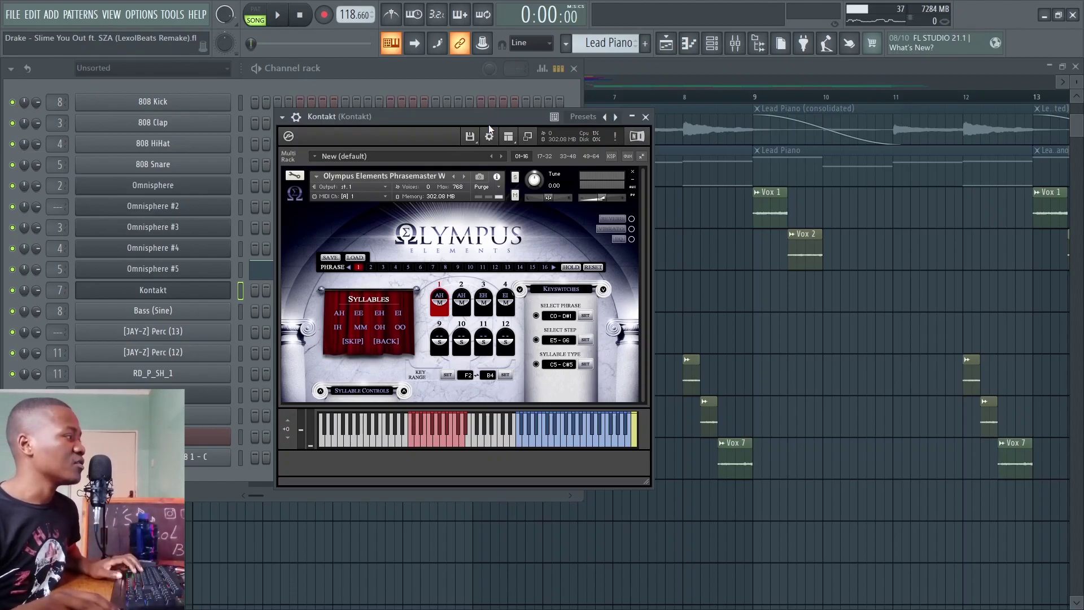
# Step: Set phrase steps 2 and 3 to the IH syllable in Olympus Elements, auditioning with C5
pyautogui.moveTo(486, 118); pyautogui.dragTo(516, 134)
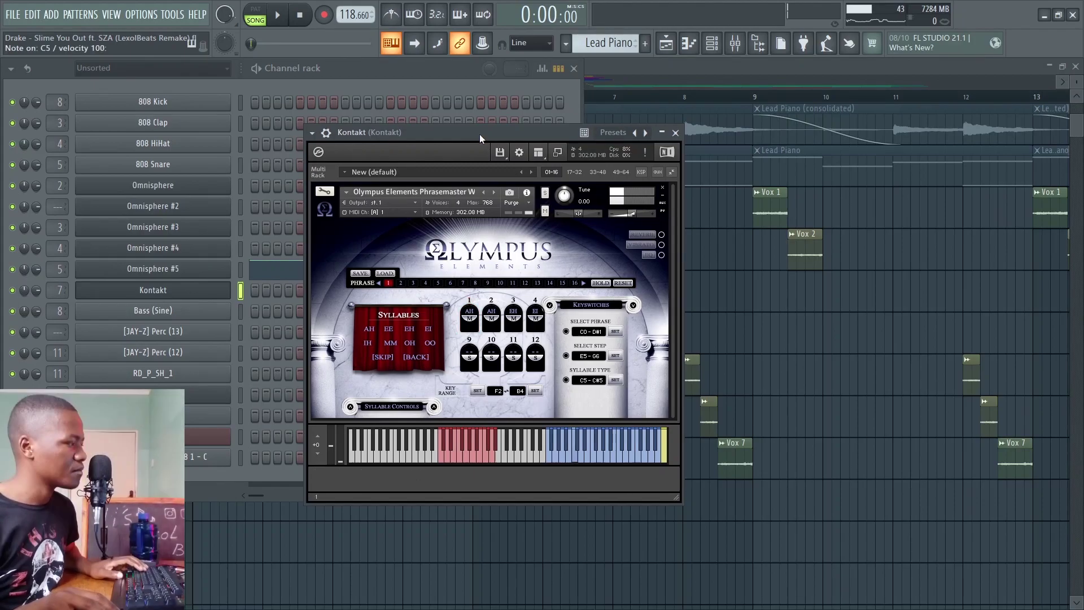
pyautogui.press('z')
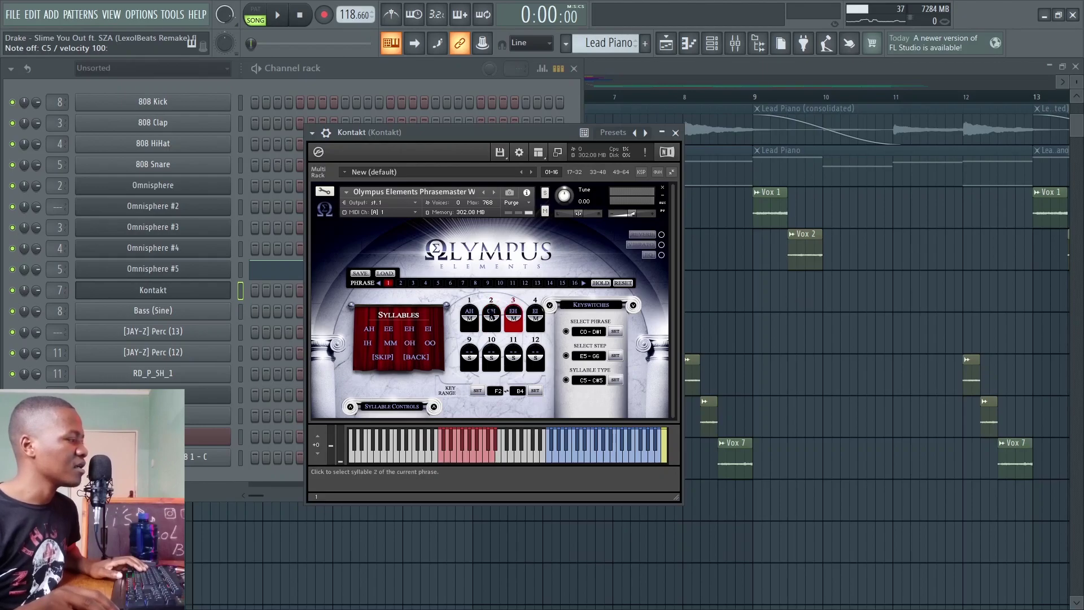
pyautogui.moveTo(506, 137); pyautogui.dragTo(514, 134)
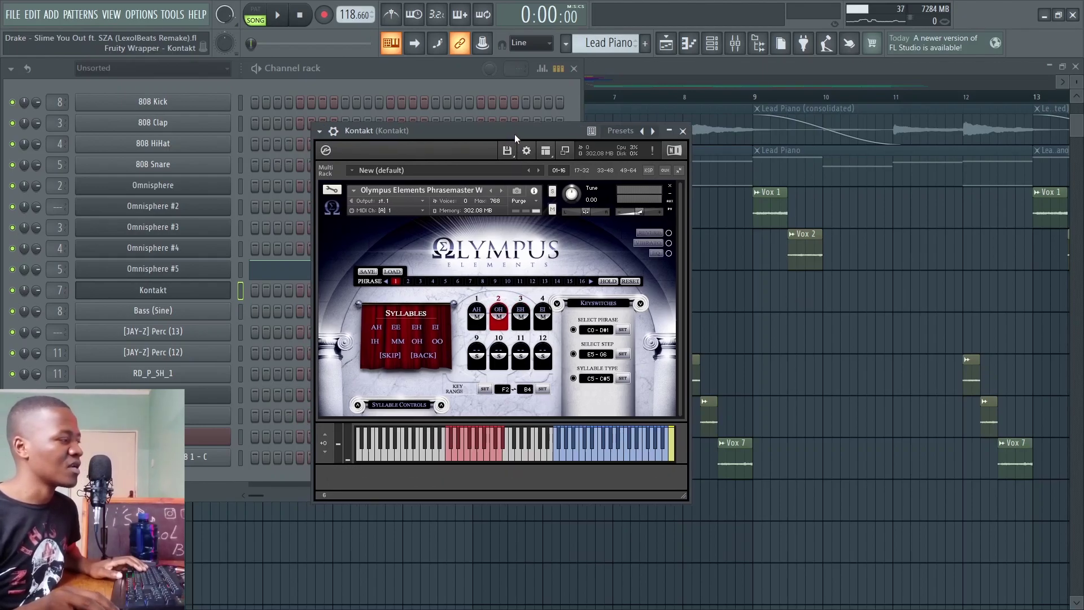
pyautogui.press('z')
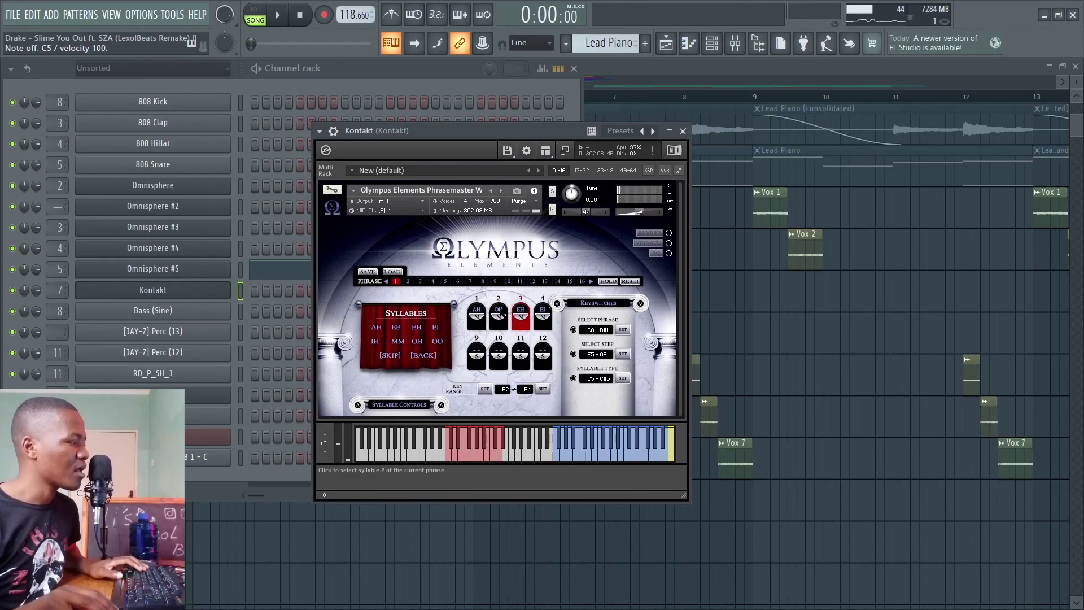
pyautogui.click(436, 327)
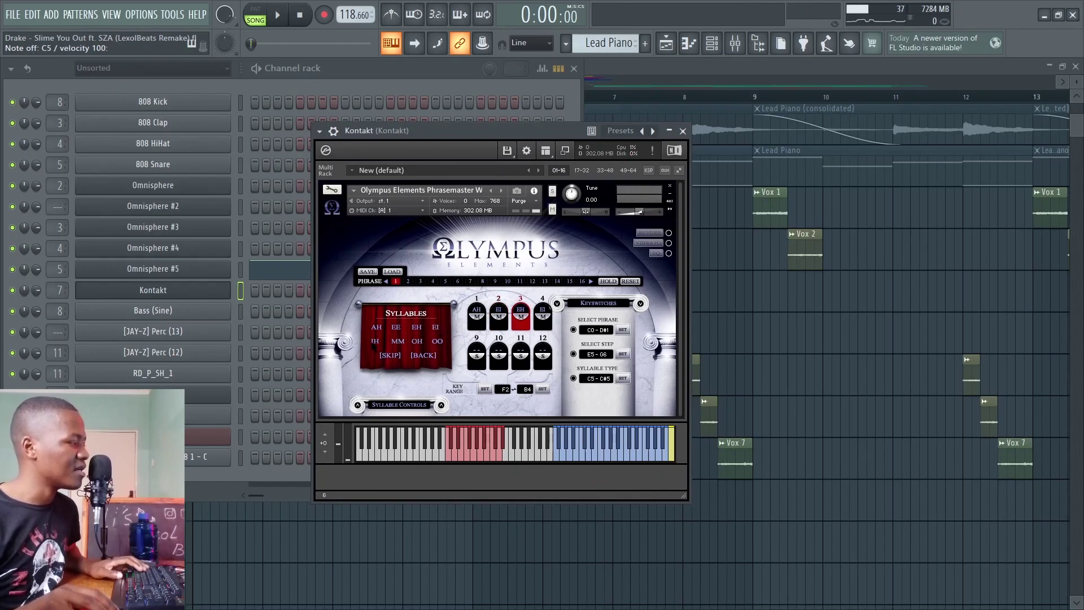
pyautogui.click(374, 342)
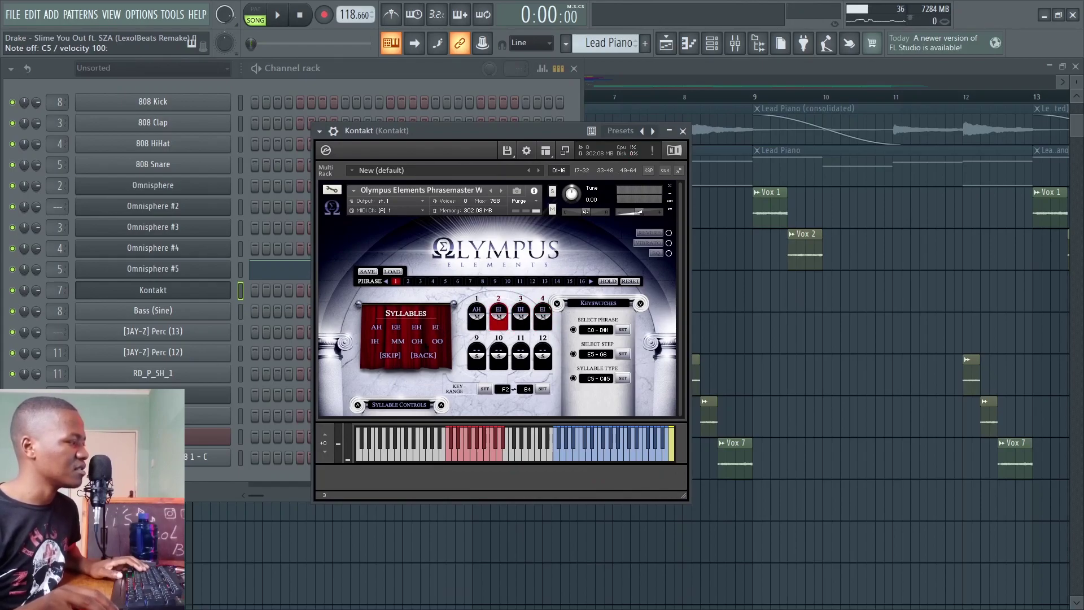
pyautogui.click(374, 341)
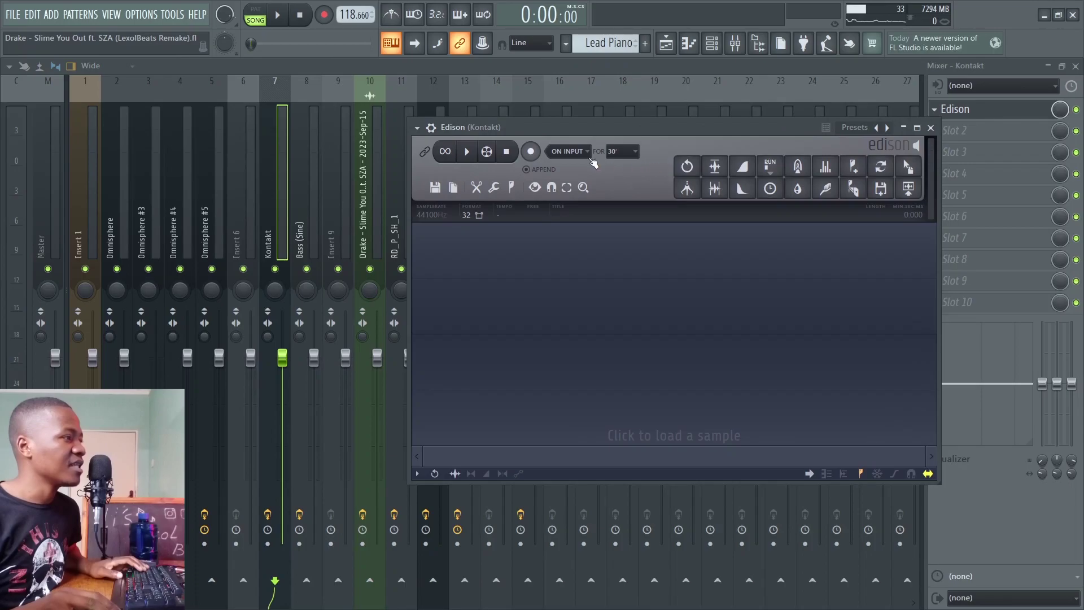
# Step: Record a C5 choir note into Edison, stop, and drag the take to the playlist
pyautogui.moveTo(566, 129); pyautogui.dragTo(593, 130)
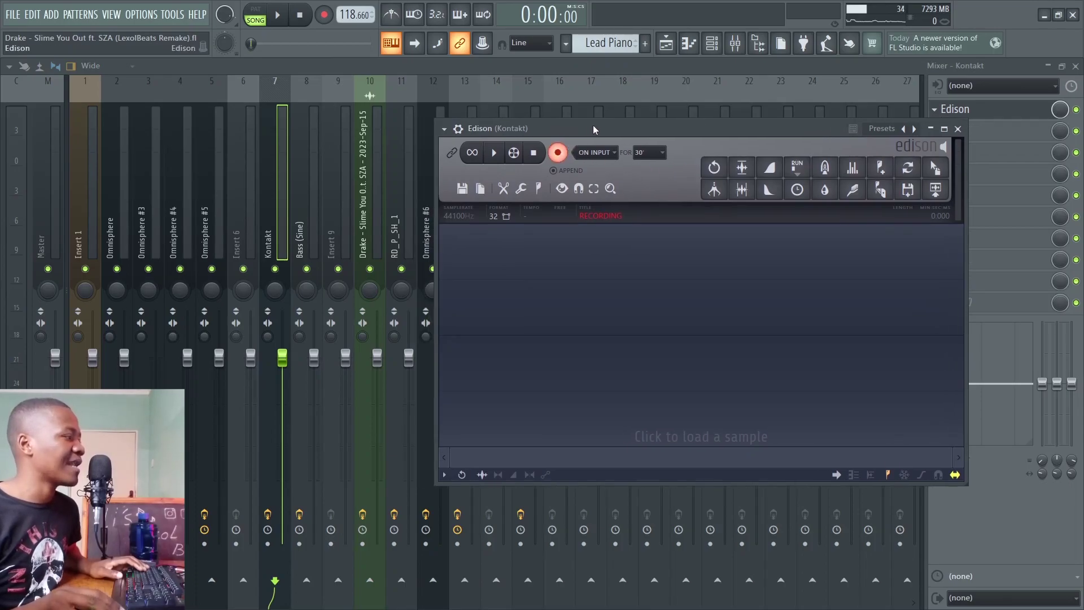
pyautogui.press('z')
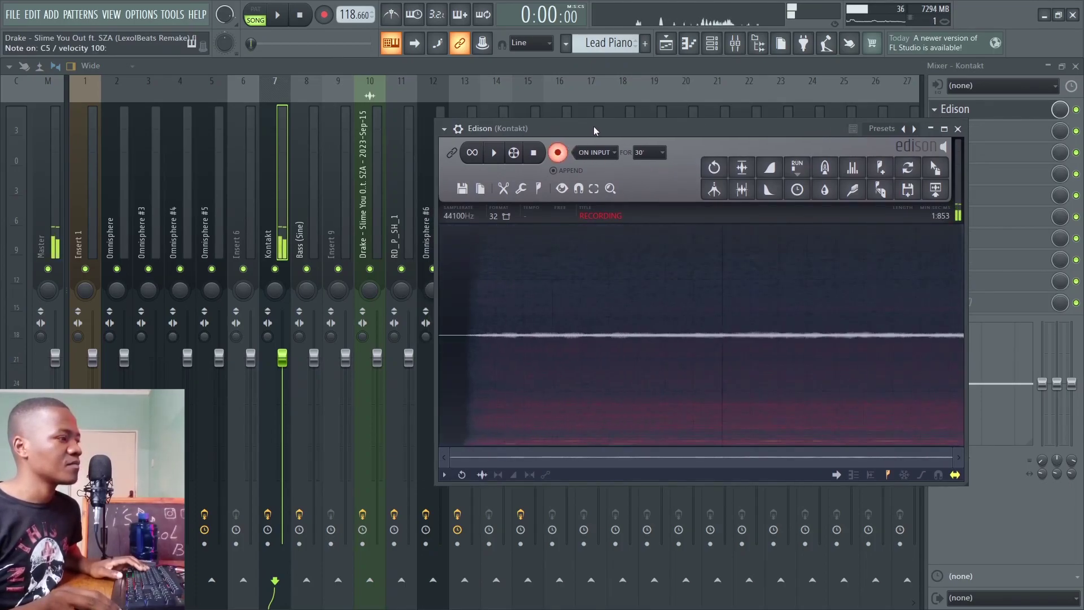
pyautogui.click(560, 152)
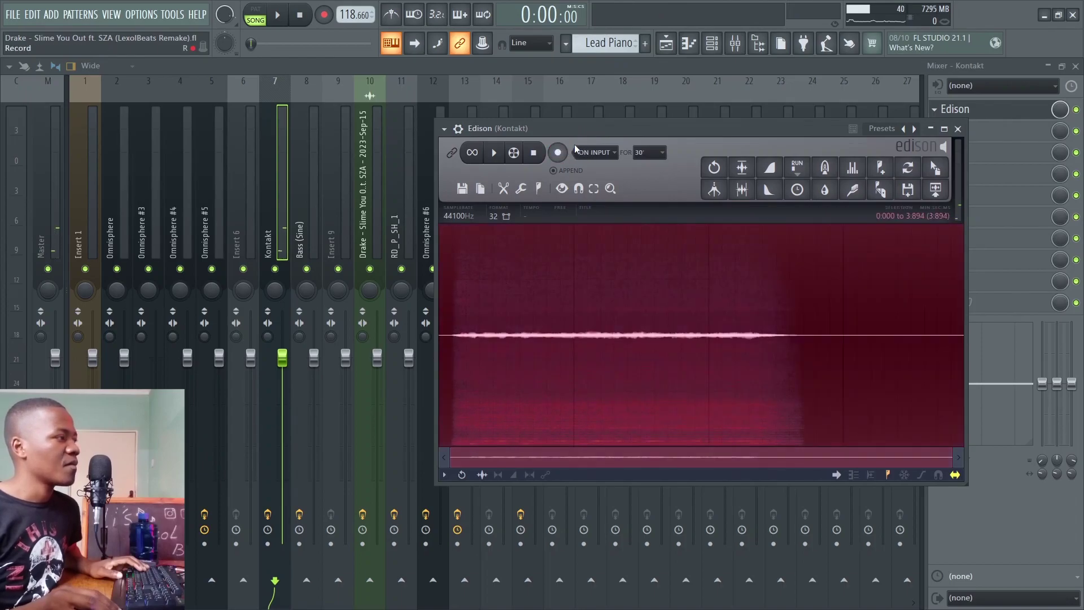
pyautogui.moveTo(935, 168); pyautogui.dragTo(351, 100)
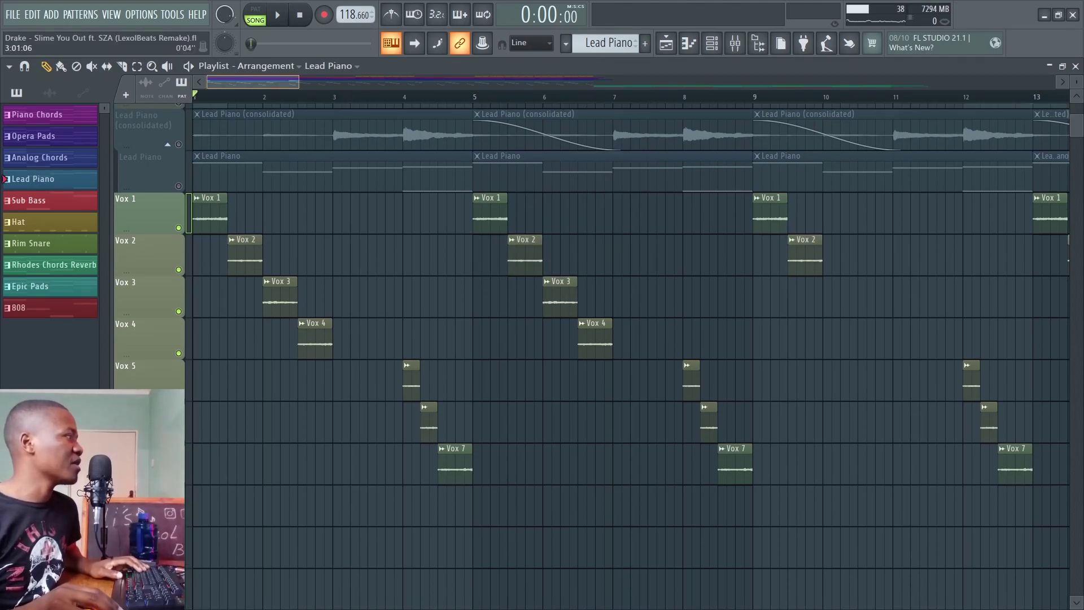
# Step: Show the audio clips and confirm Vox 7 is pitched down -1200 cents in its settings
pyautogui.scroll(2, 234, 212)
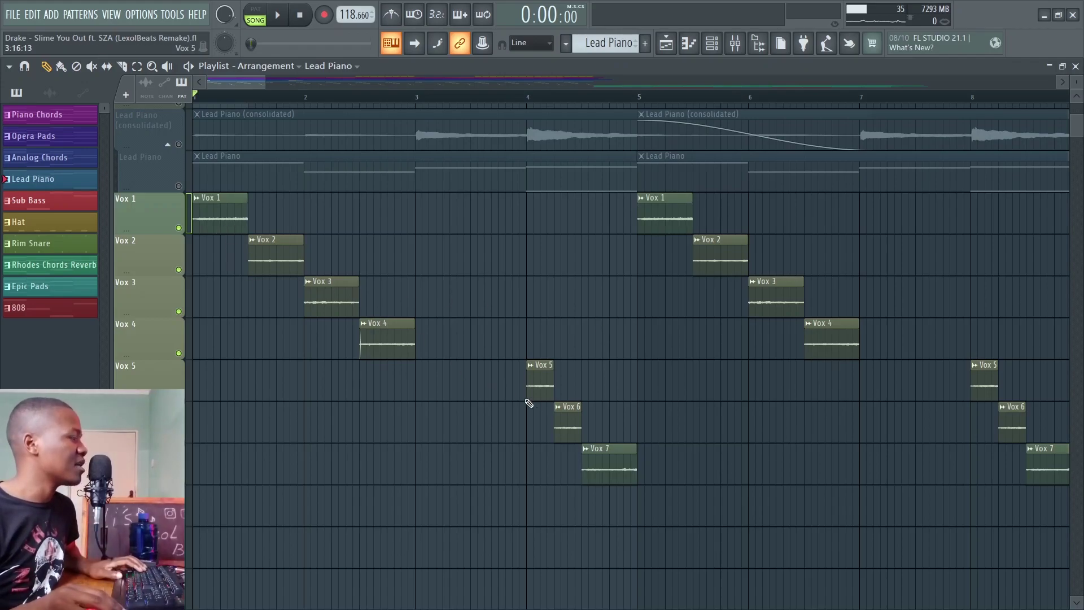
pyautogui.click(614, 462)
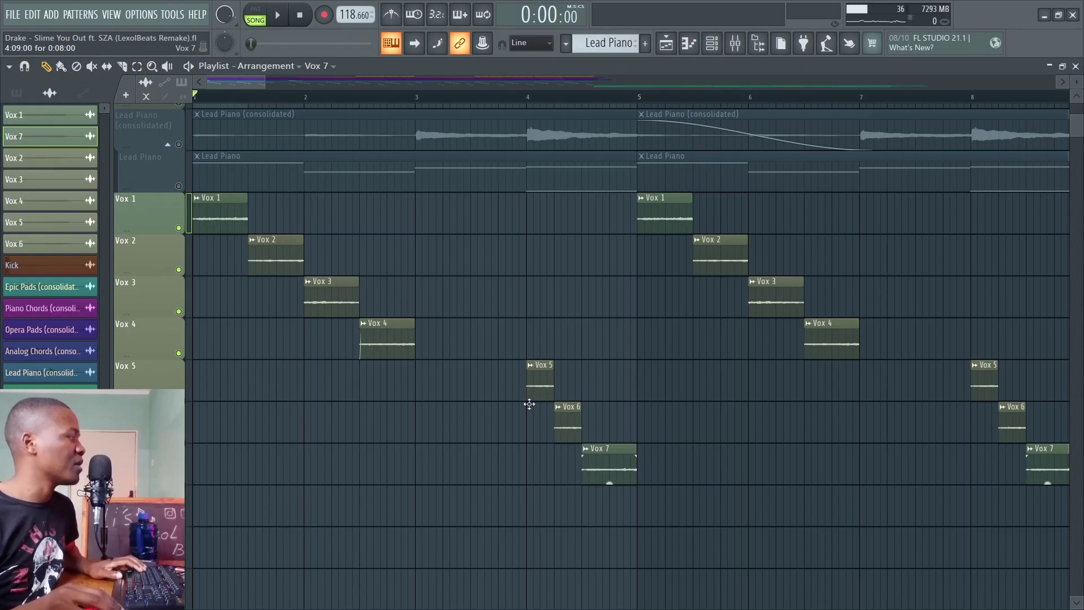
pyautogui.doubleClick(612, 482)
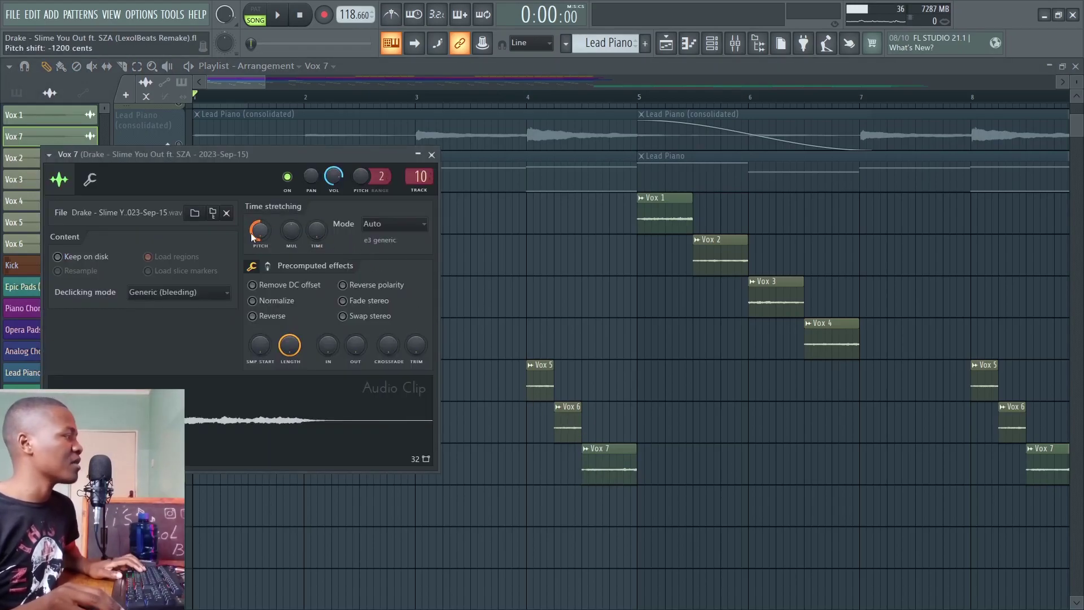
pyautogui.press('Escape')
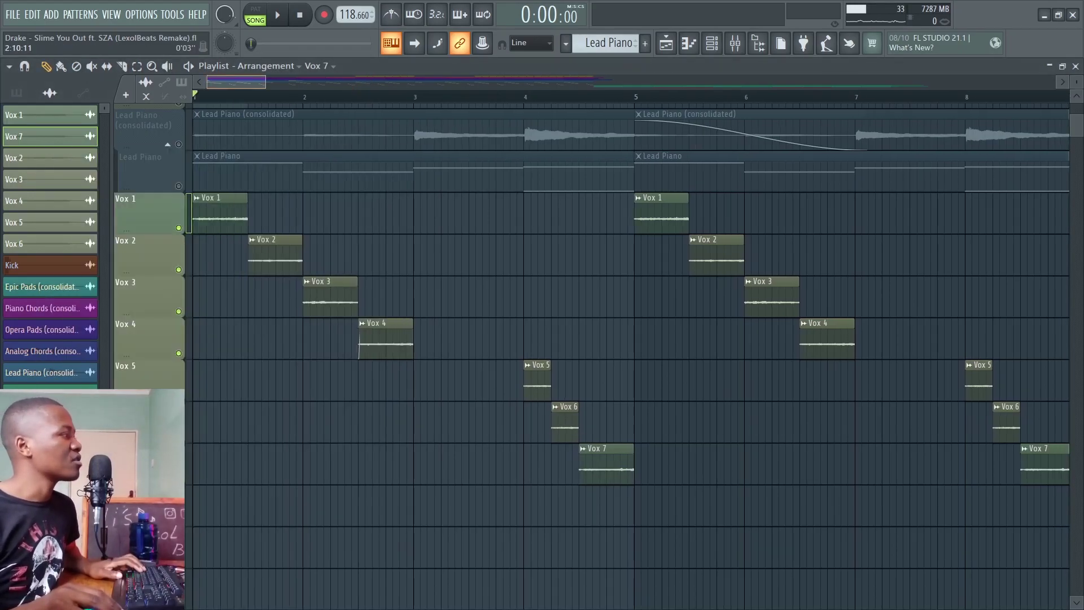
# Step: Play the vocal chops from bar 1, then stop
pyautogui.scroll(1, 350, 96)
pyautogui.scroll(-2, 351, 107)
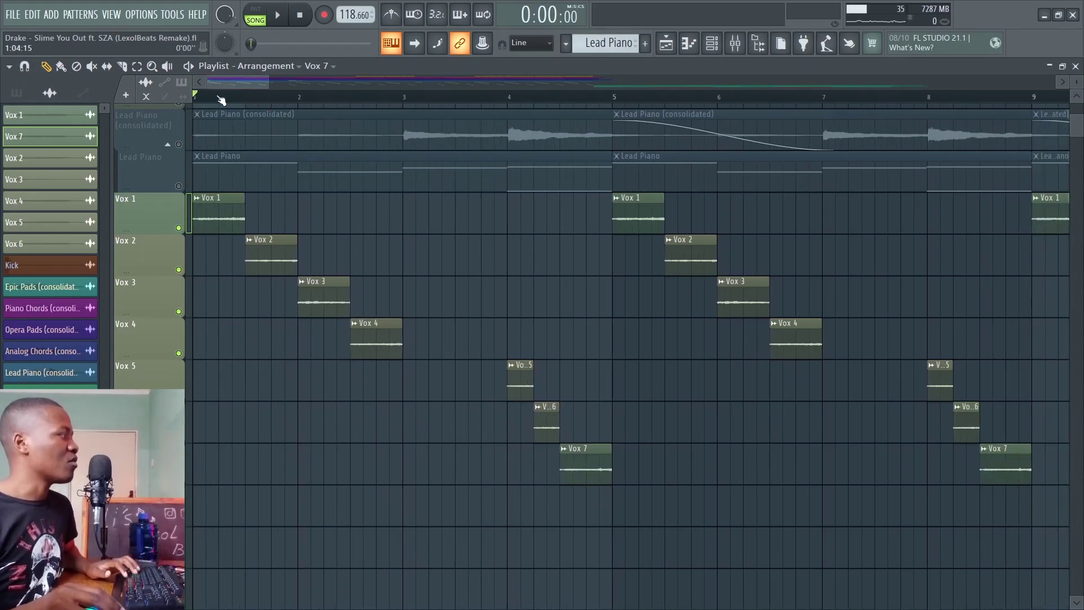
pyautogui.press('space')
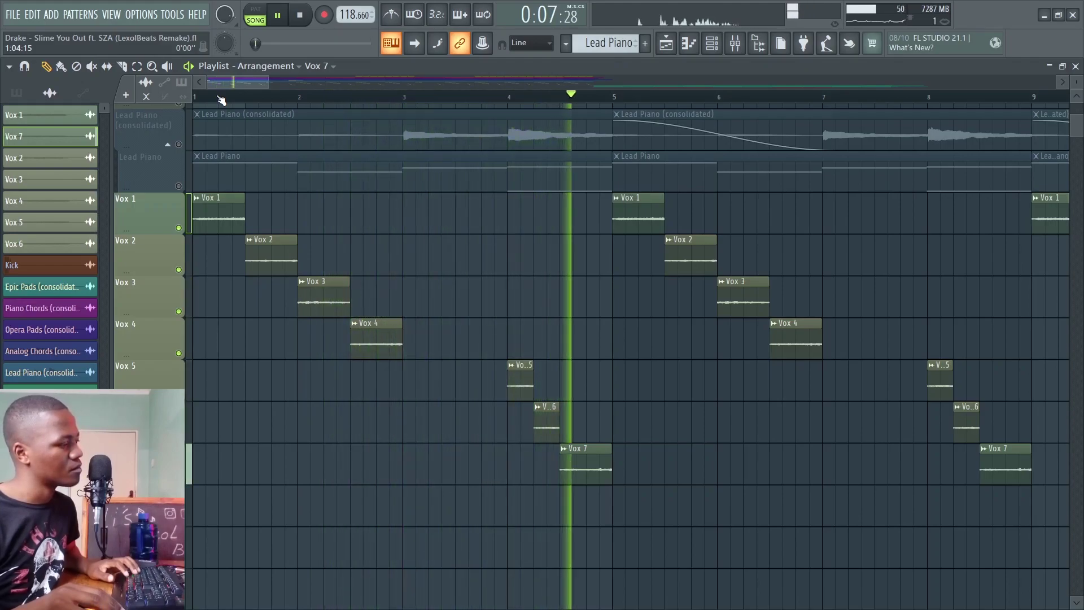
pyautogui.press('space')
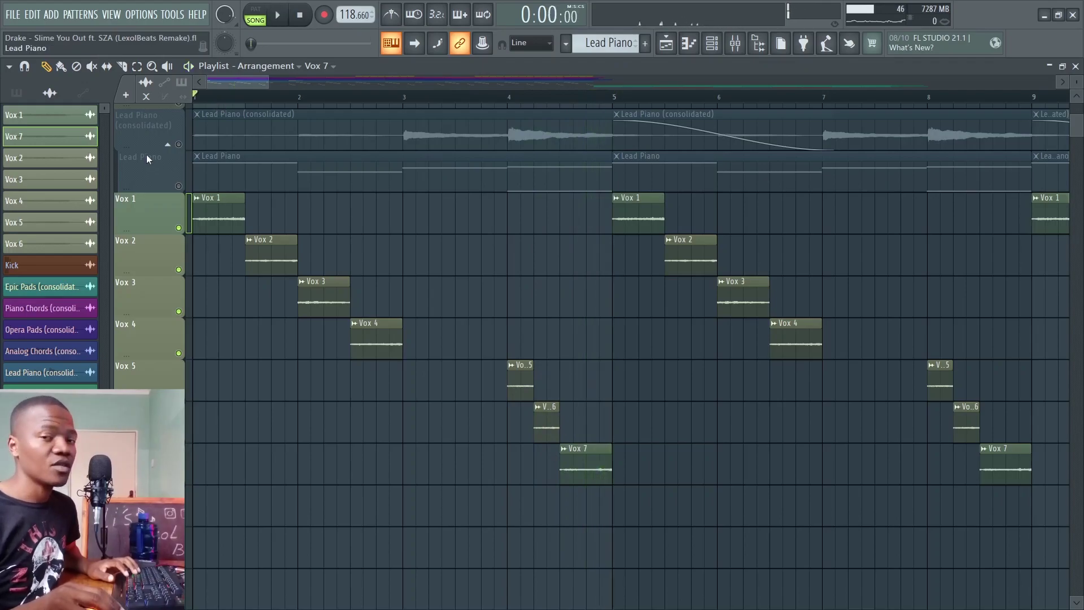
# Step: Unmute both Lead Piano tracks and play the arrangement from the start
pyautogui.click(179, 185)
pyautogui.click(178, 144)
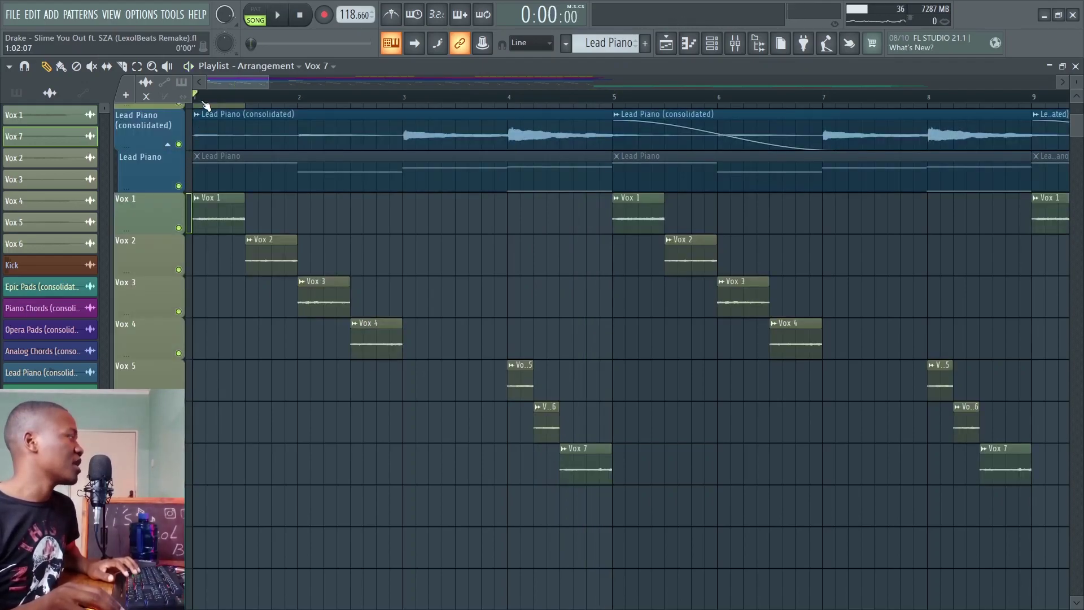
pyautogui.scroll(2, 346, 223)
pyautogui.press('space')
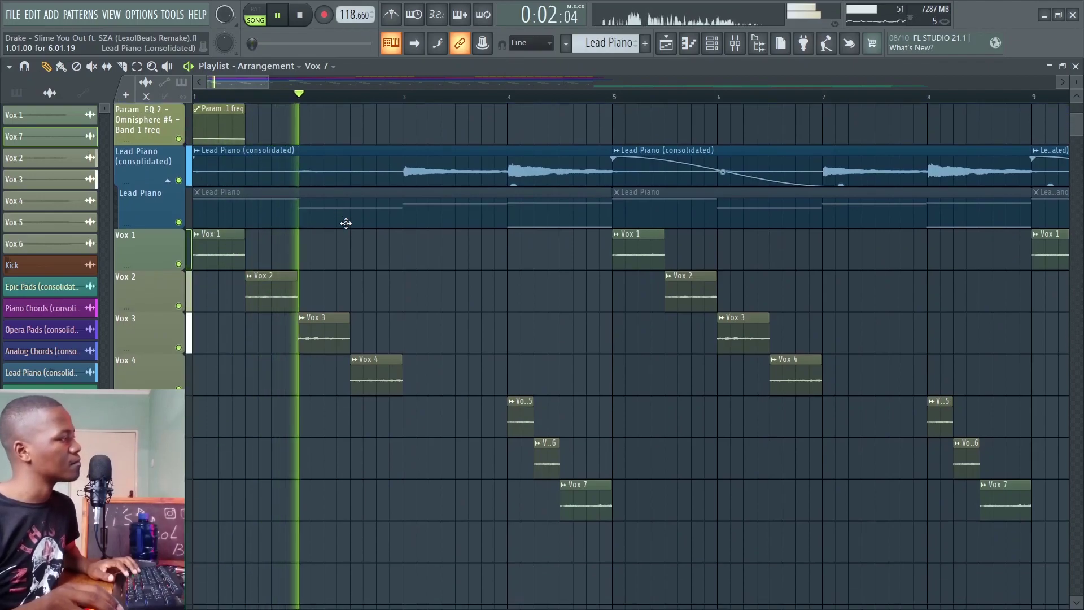
pyautogui.scroll(-2, 486, 195)
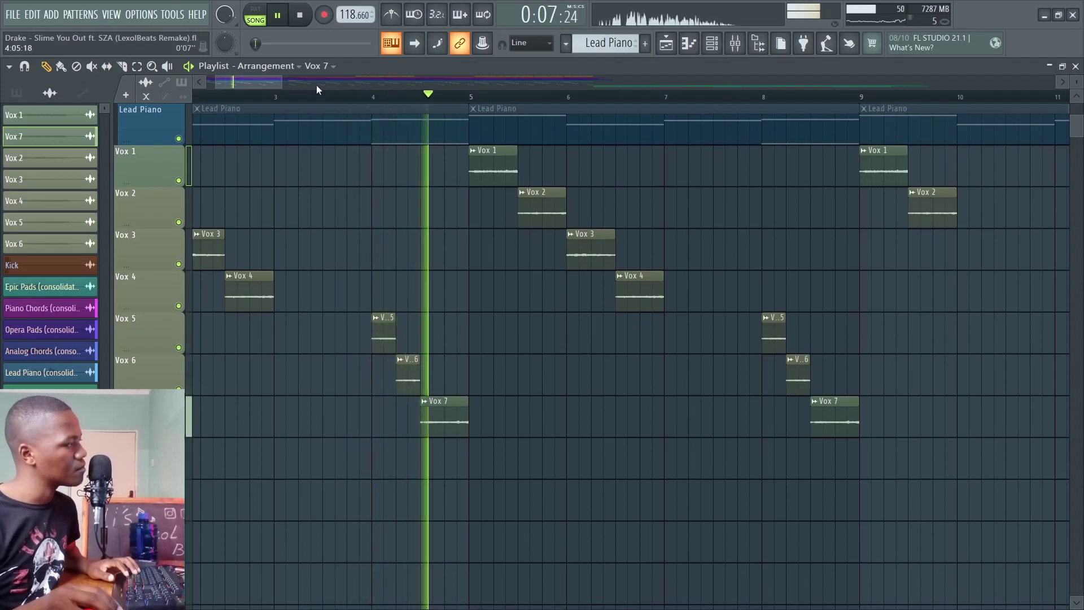
pyautogui.scroll(-4, 317, 90)
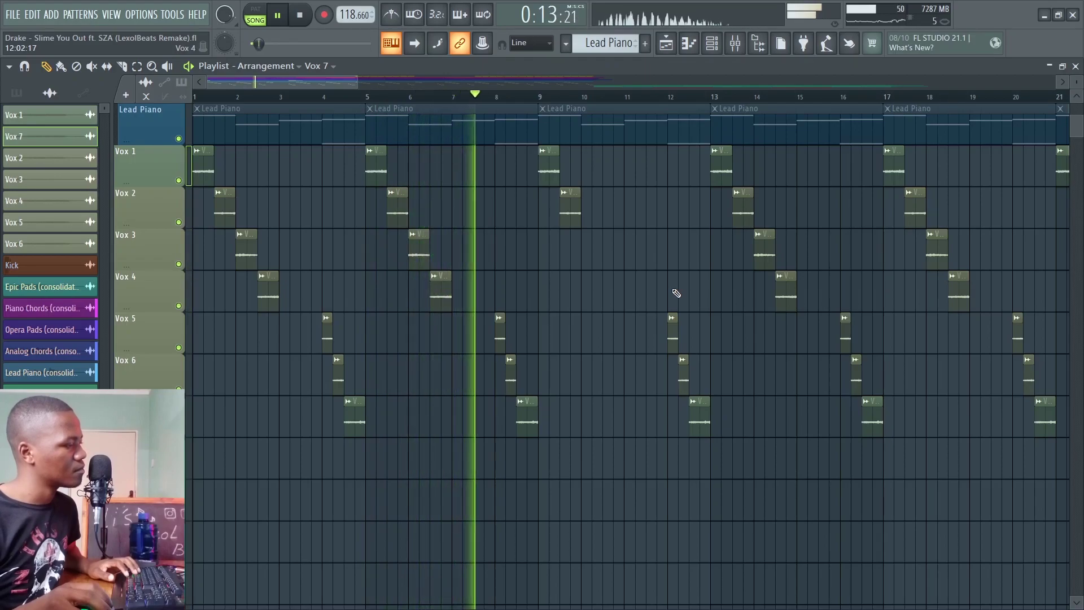
pyautogui.scroll(2, 676, 294)
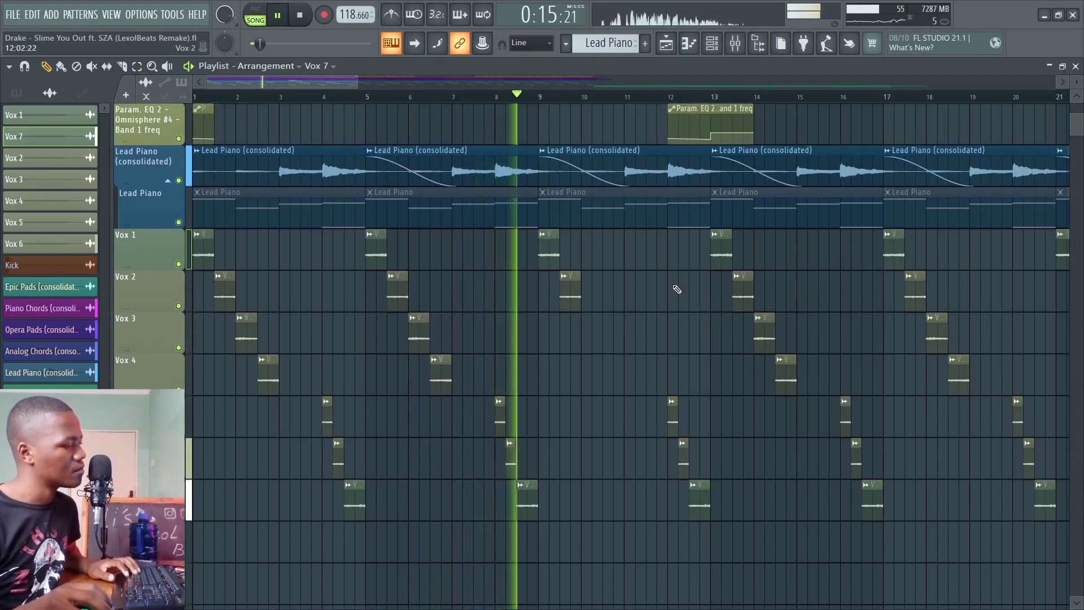
pyautogui.scroll(2, 677, 290)
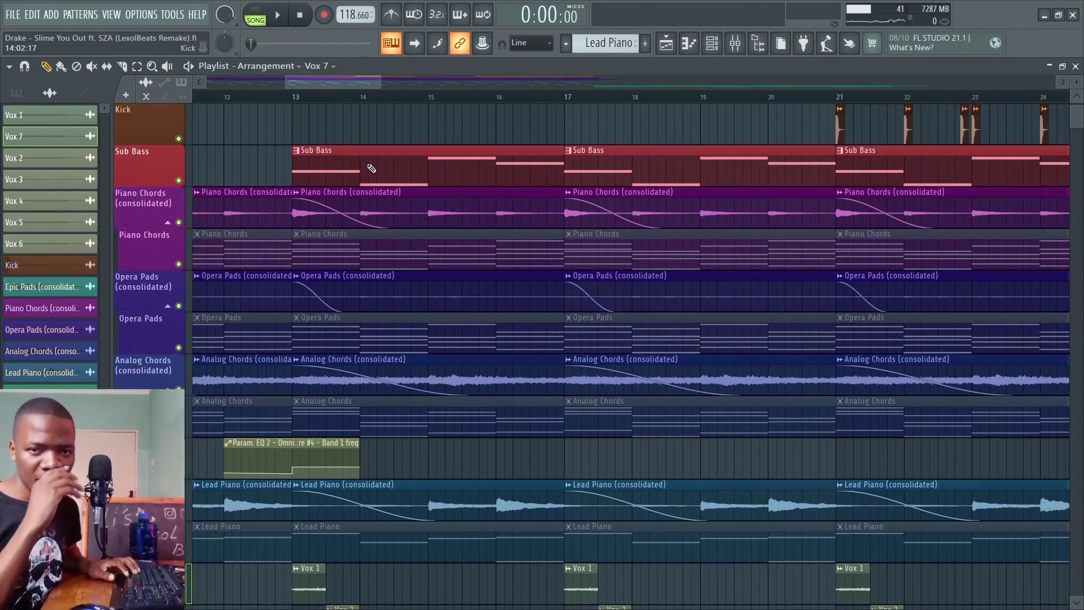
pyautogui.click(167, 65)
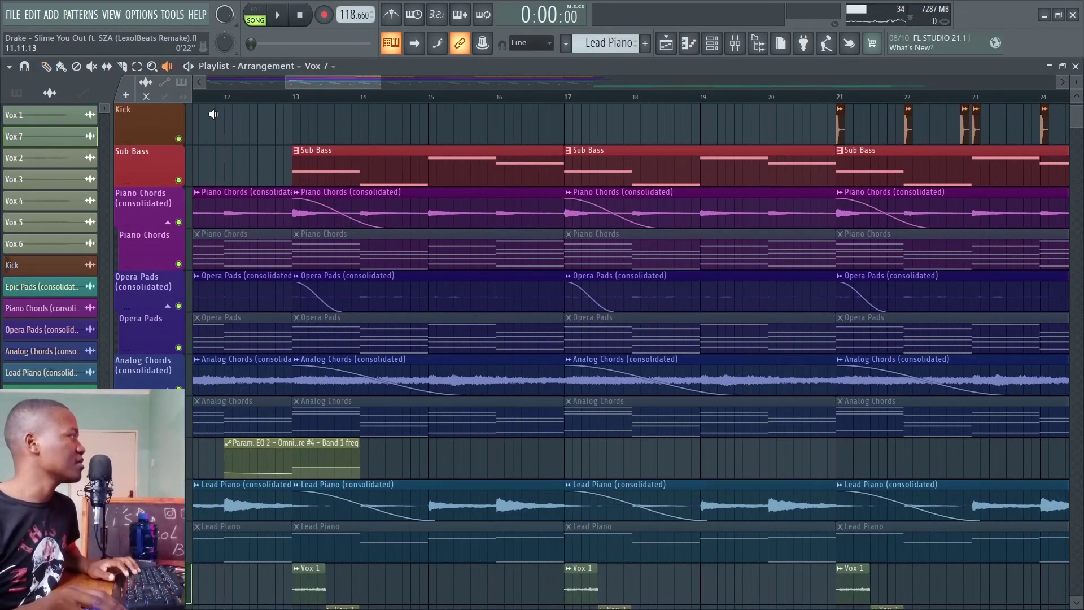
pyautogui.click(308, 163)
pyautogui.press('space')
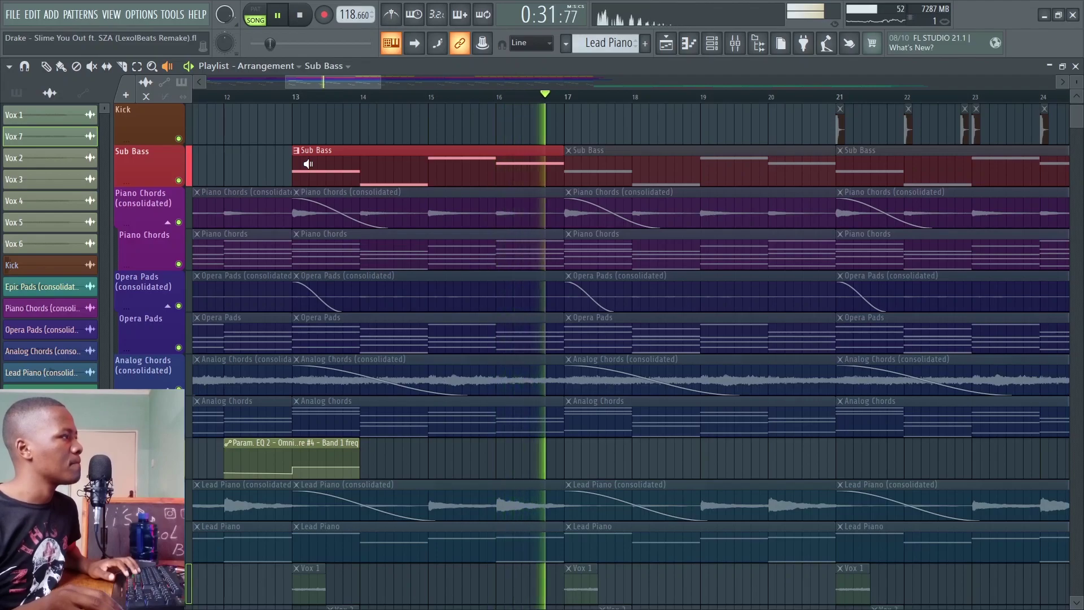
pyautogui.press('space')
pyautogui.doubleClick(308, 163)
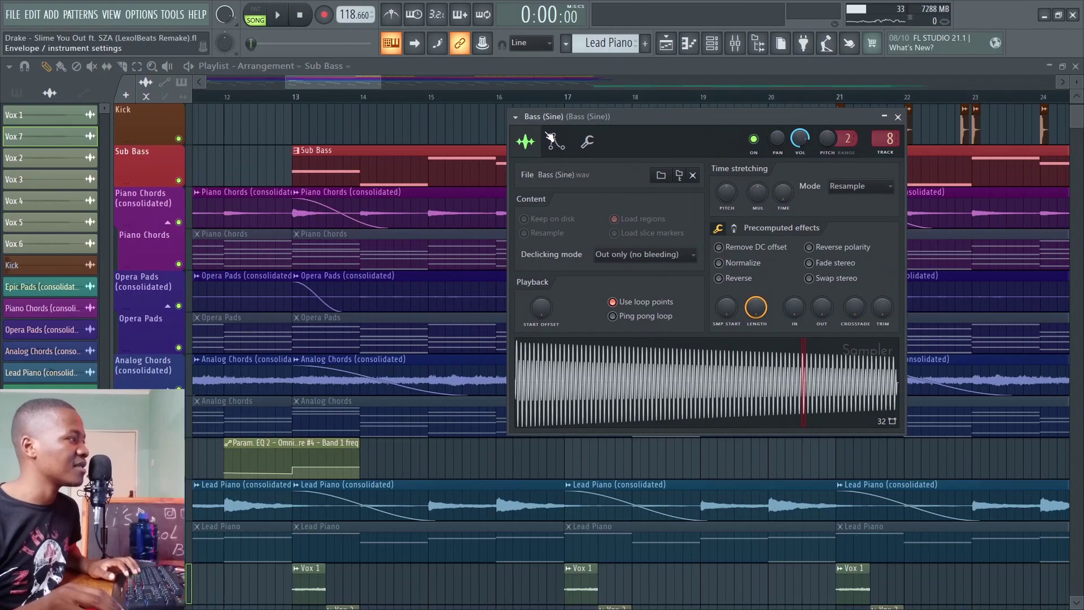
# Step: Solo the first Analog Chords clip with the mute tool, play it, then undo to restore the other clips
pyautogui.press('Escape')
pyautogui.scroll(-3, 286, 309)
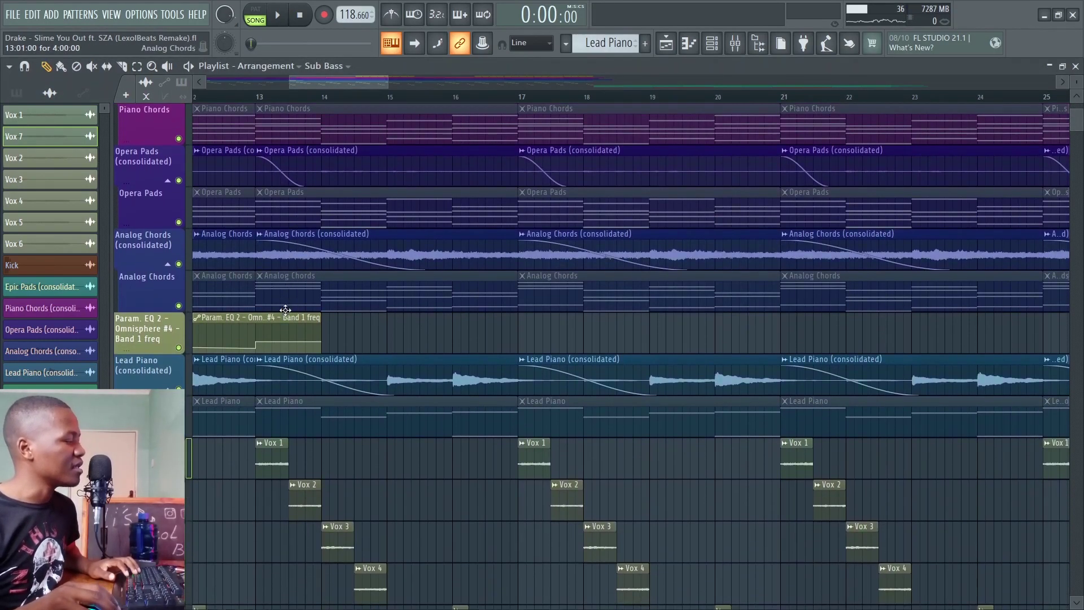
pyautogui.moveTo(198, 96); pyautogui.dragTo(188, 130)
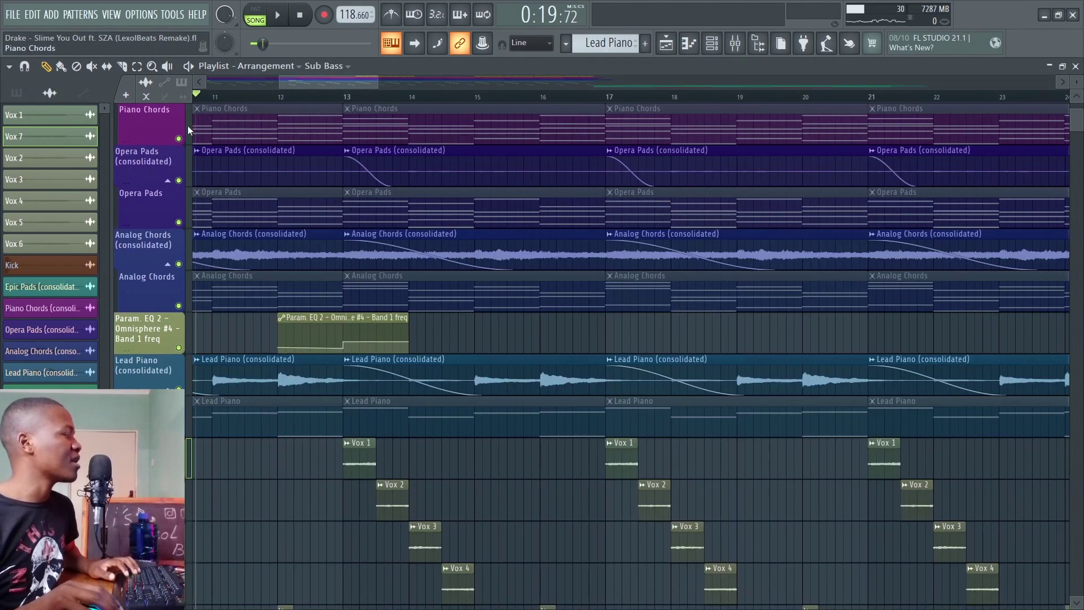
pyautogui.press('t')
pyautogui.click(213, 247)
pyautogui.press('space')
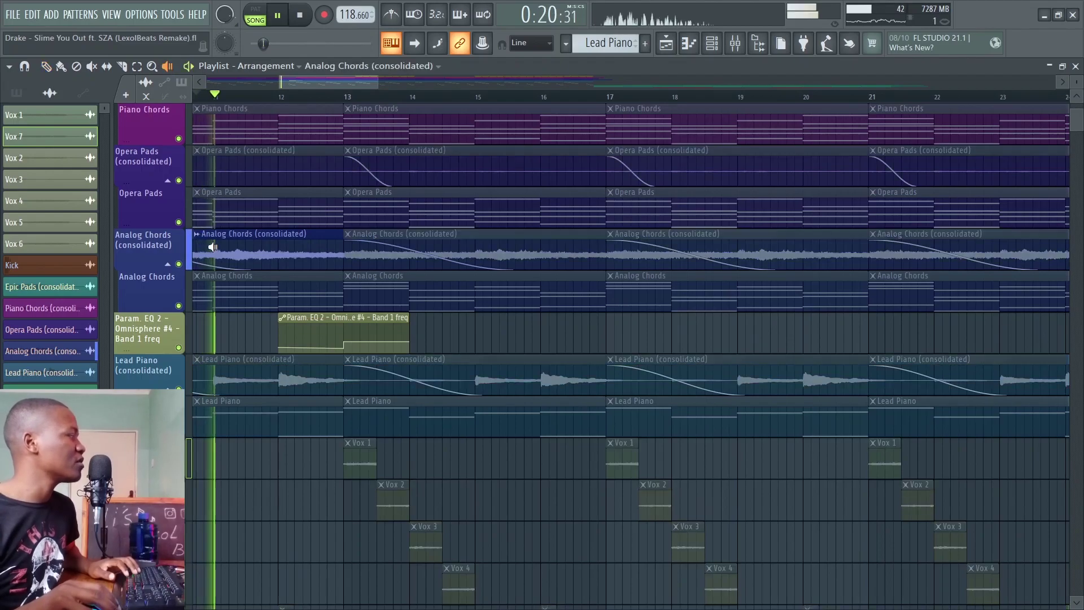
pyautogui.press('space')
pyautogui.hotkey('ctrl', 'z')
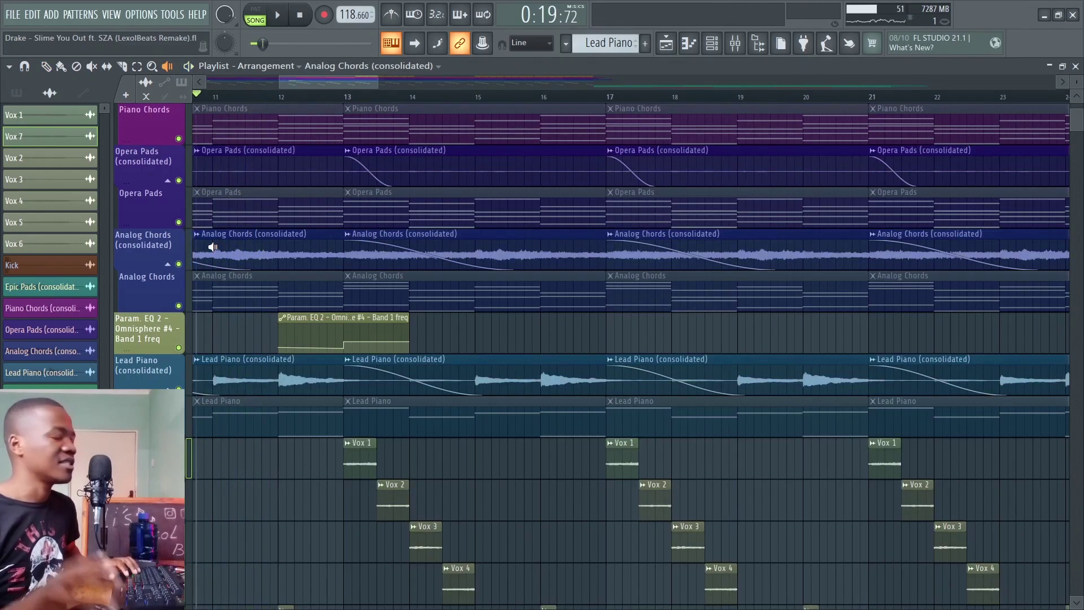
pyautogui.press('space')
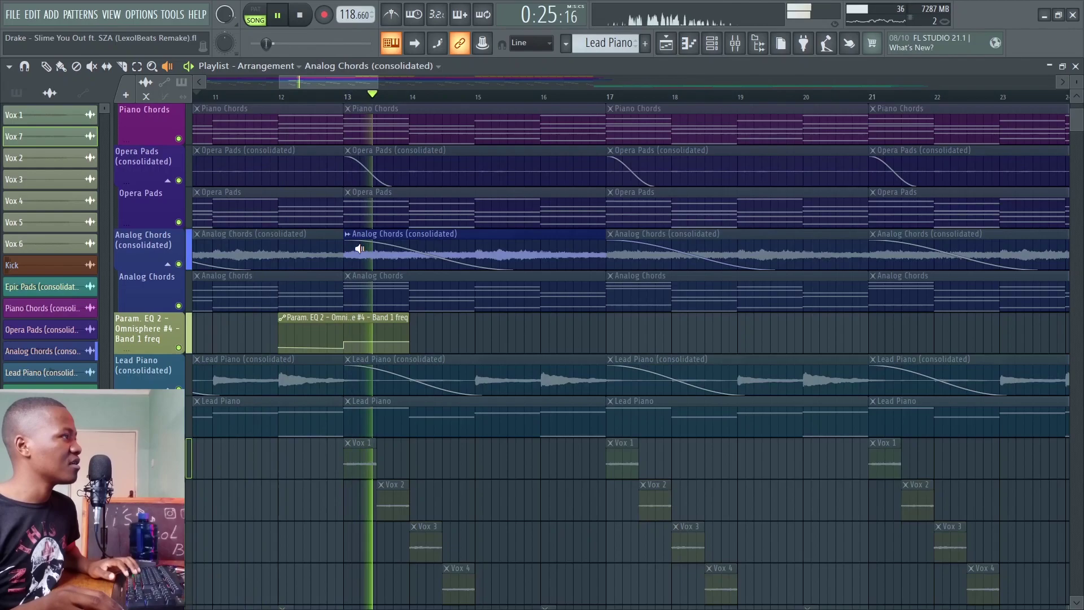
pyautogui.press('space')
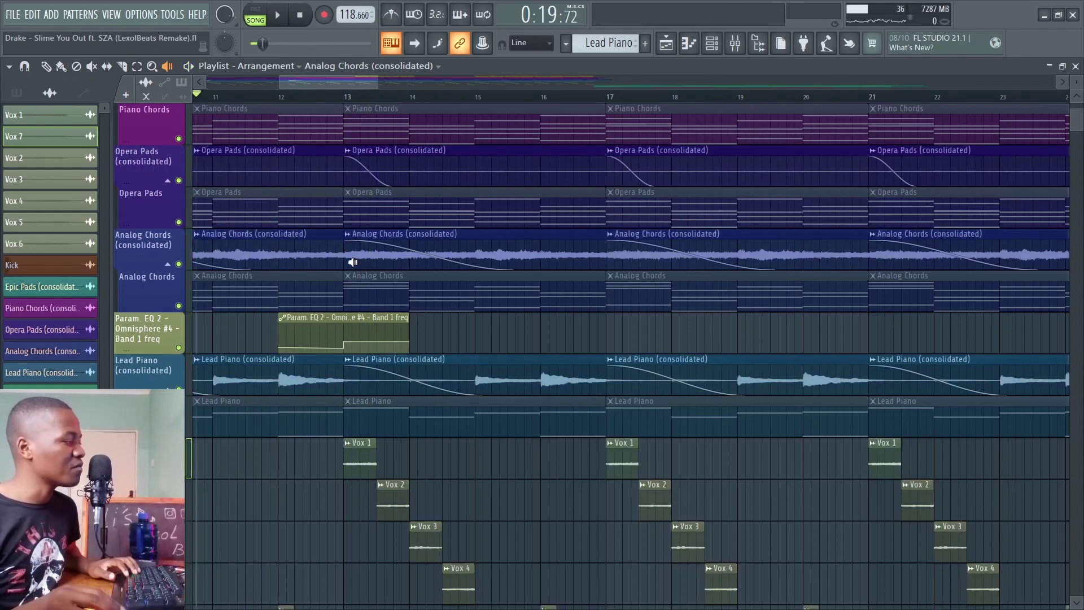
# Step: Move the song position to bar 12 and play the arrangement from there, then stop
pyautogui.click(284, 101)
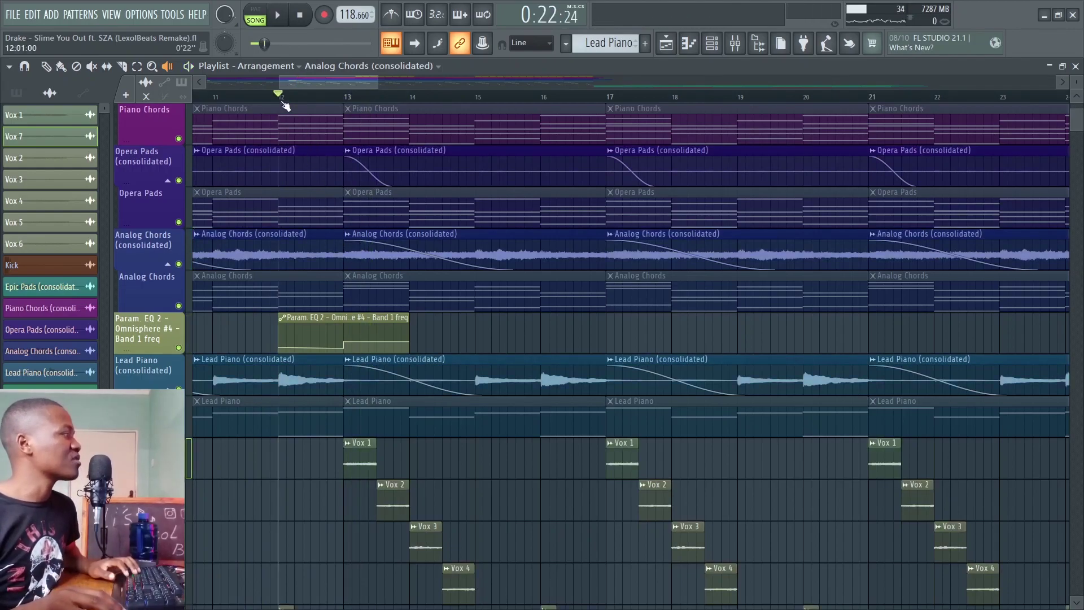
pyautogui.press('space')
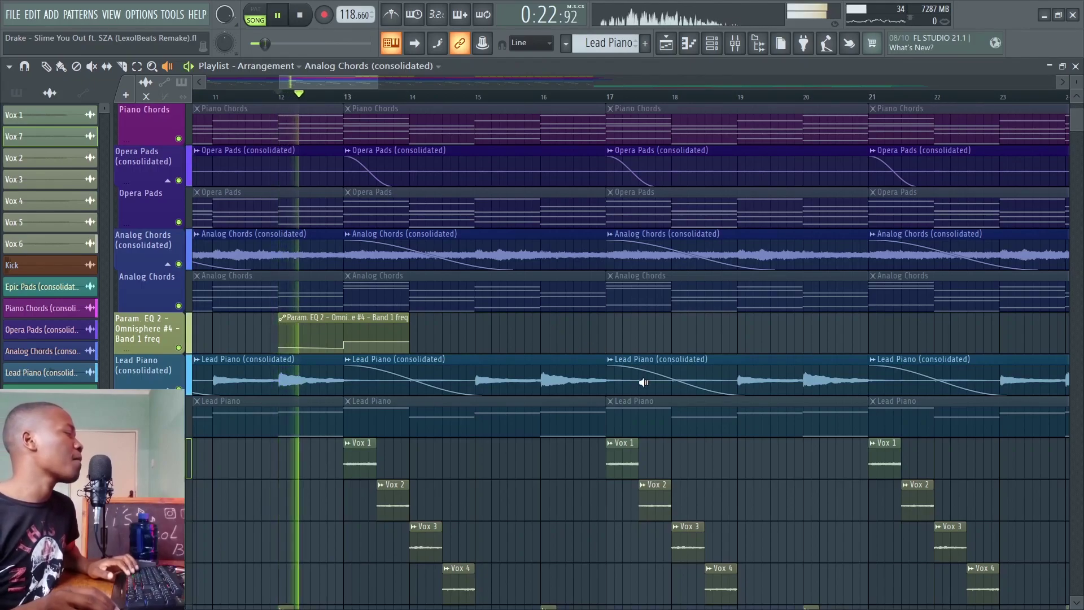
pyautogui.scroll(1, 643, 382)
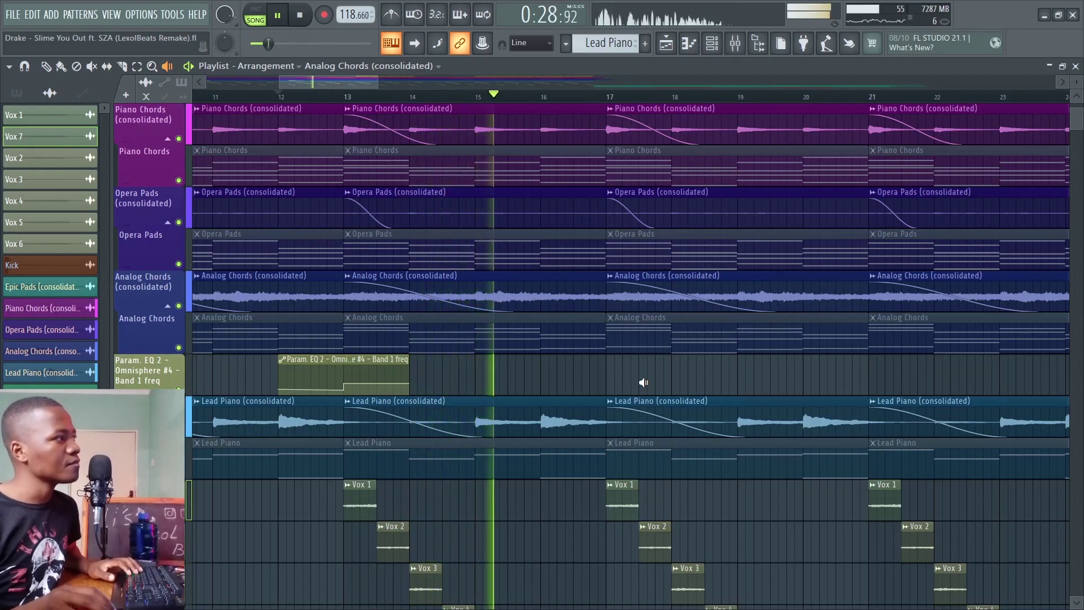
pyautogui.scroll(1, 644, 383)
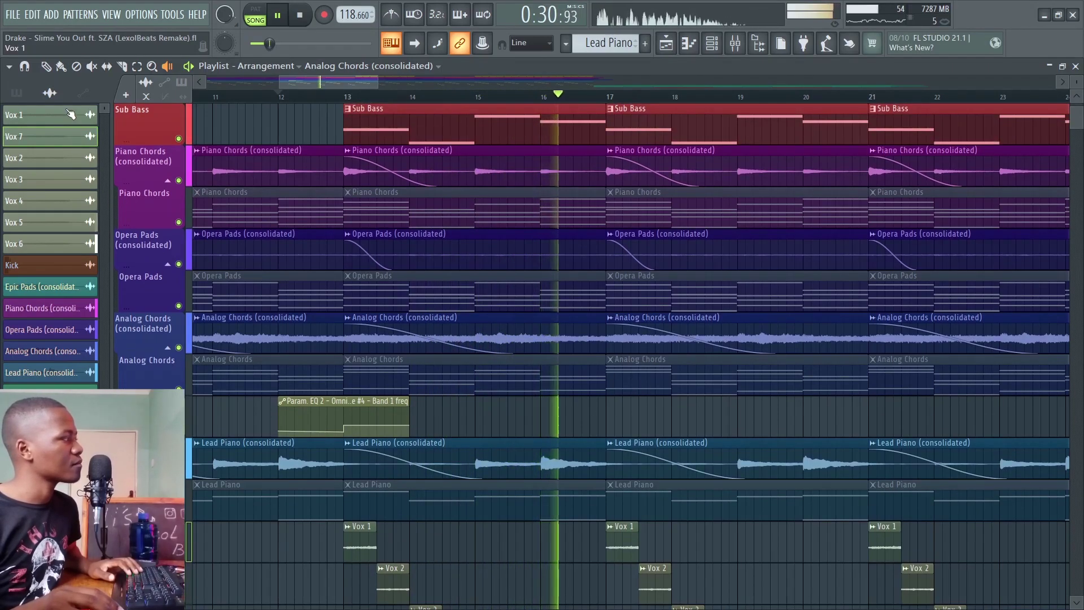
pyautogui.press('space')
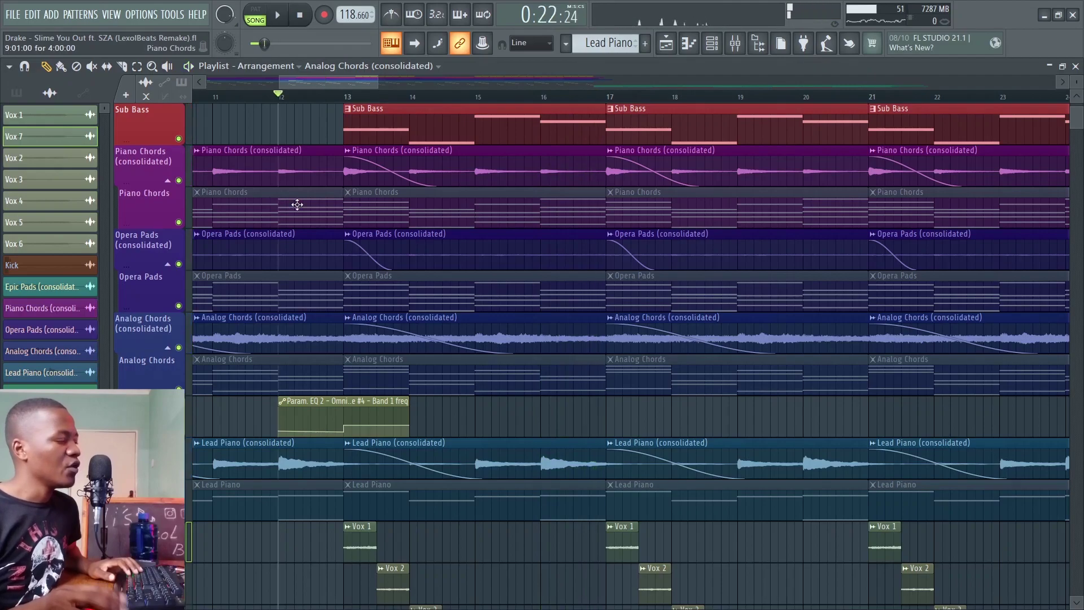
# Step: Shorten the Param EQ 2 Band 1 freq automation clip, audition it, then stretch it to about bar 14
pyautogui.moveTo(410, 403); pyautogui.dragTo(351, 403)
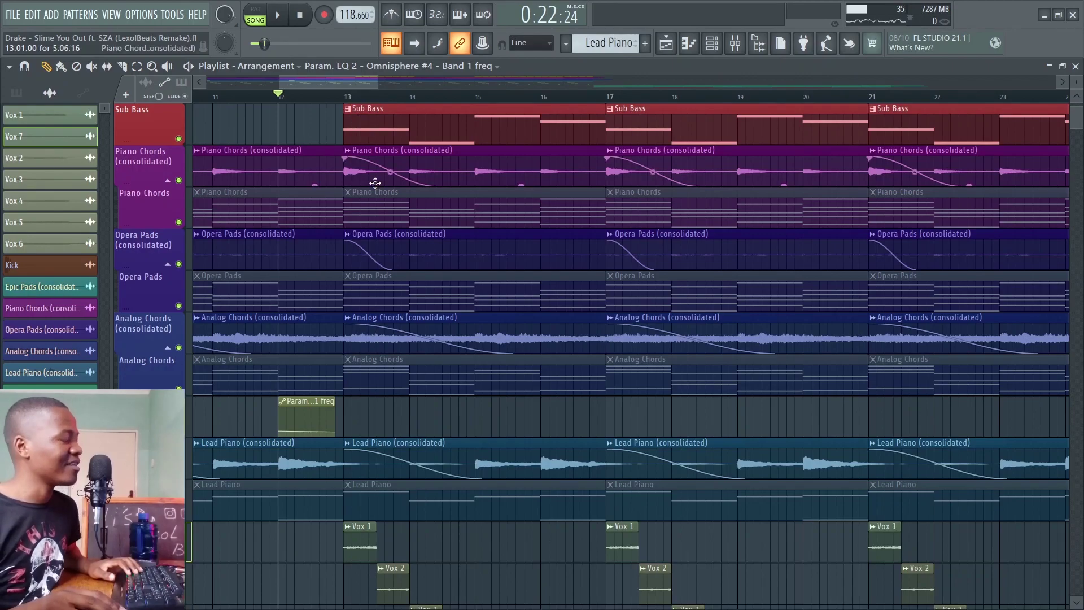
pyautogui.press('space')
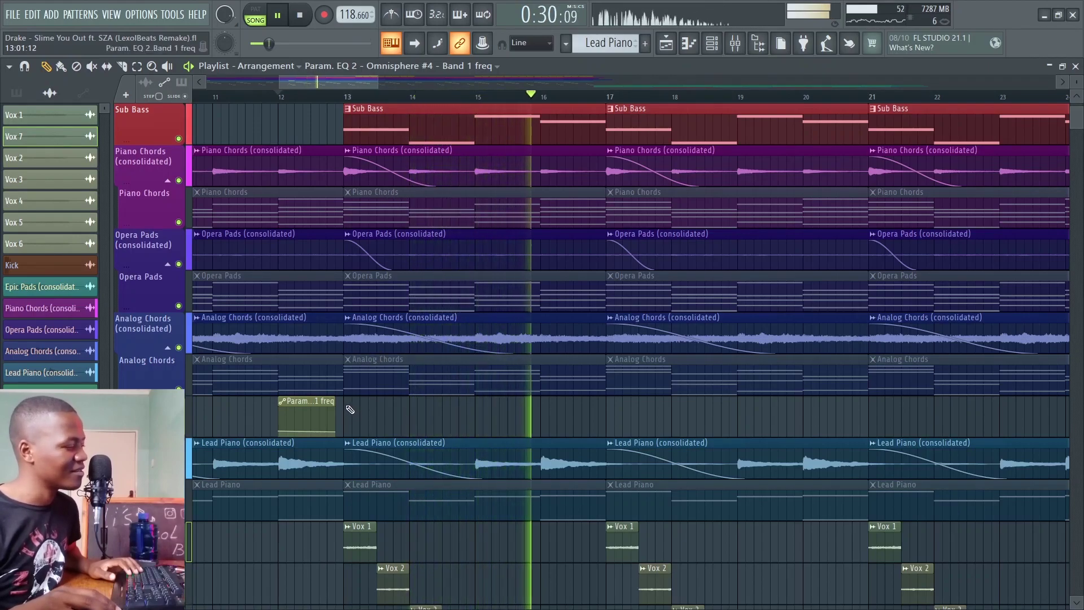
pyautogui.moveTo(335, 401); pyautogui.dragTo(414, 400)
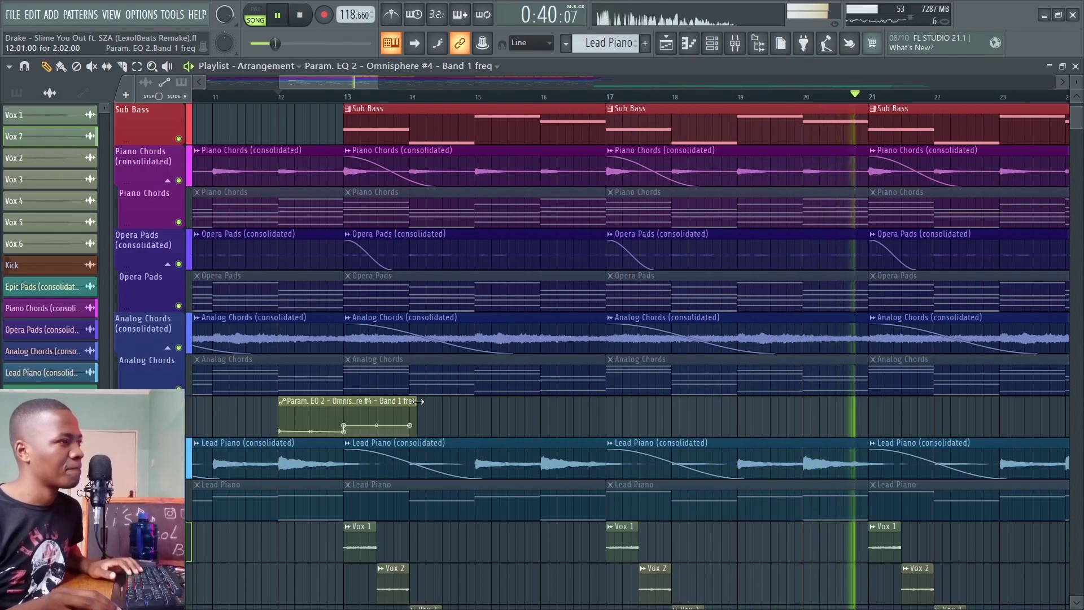
pyautogui.press('space')
pyautogui.scroll(3, 549, 394)
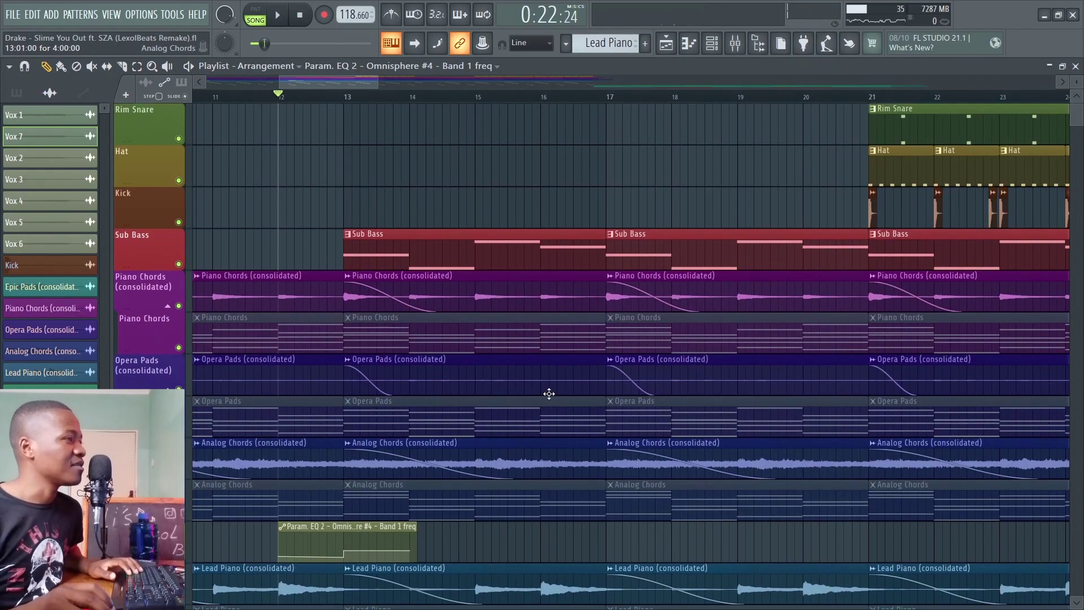
# Step: Open the Rim Snare pattern in the piano roll, audition a D#4 note and switch to the RD_P_SH_1 pattern
pyautogui.hscroll(4, 363, 91)
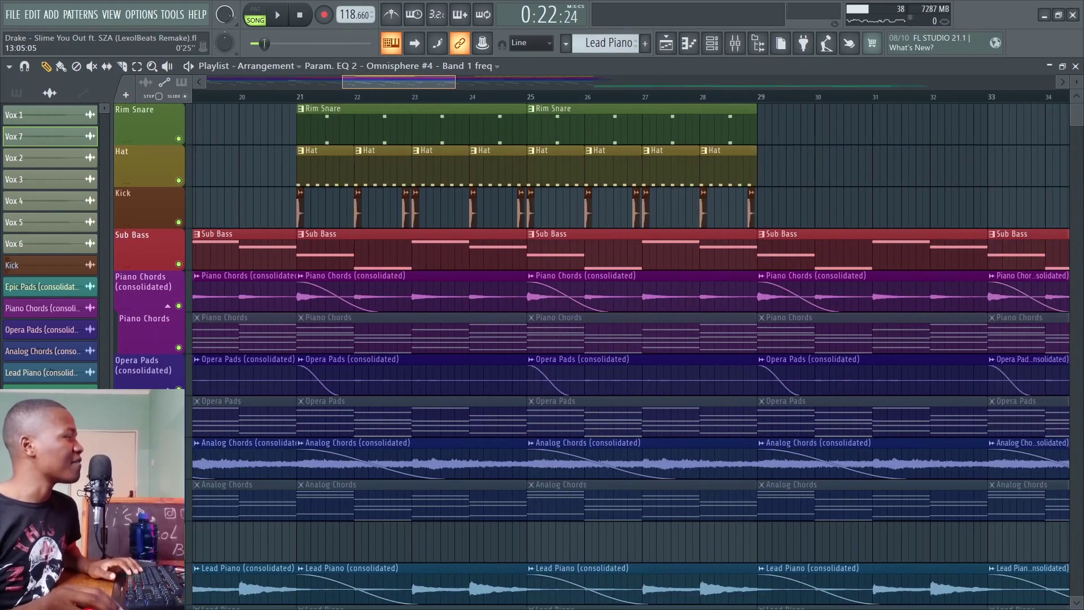
pyautogui.click(319, 118)
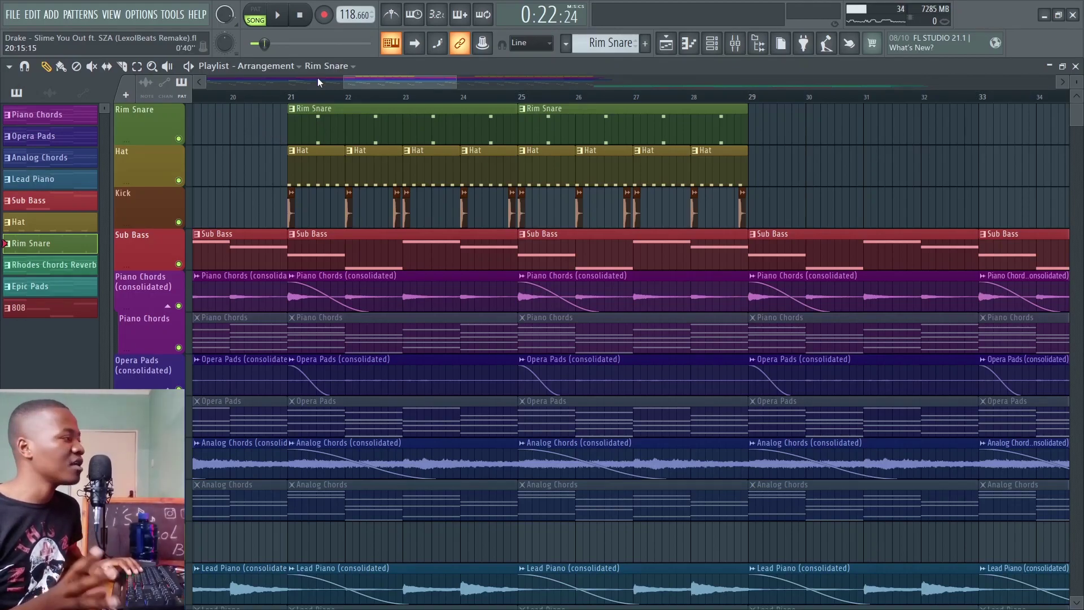
pyautogui.press('F7')
pyautogui.click(176, 318)
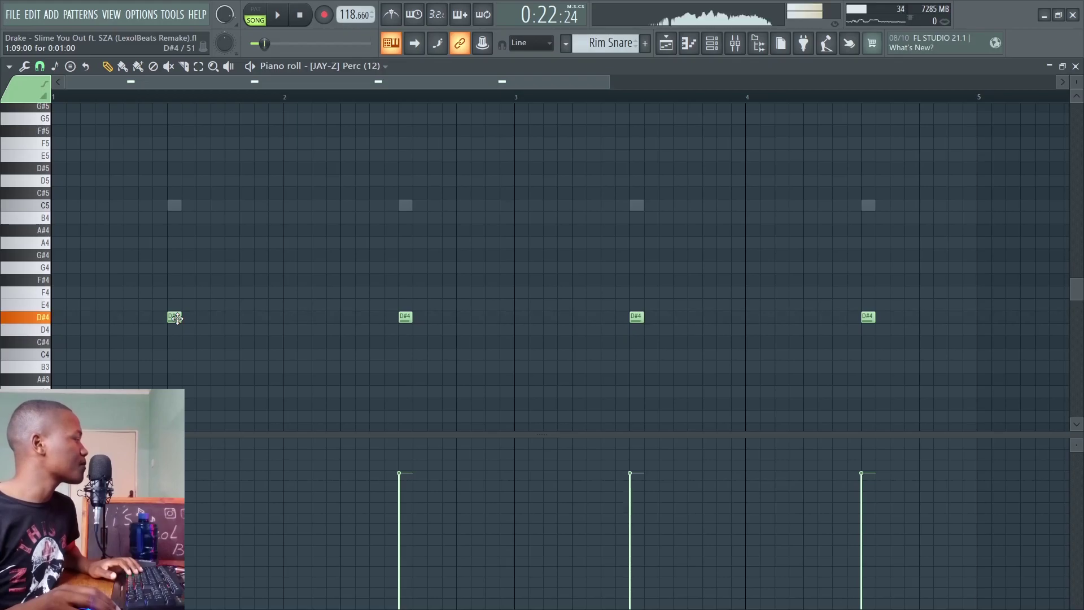
pyautogui.doubleClick(178, 207)
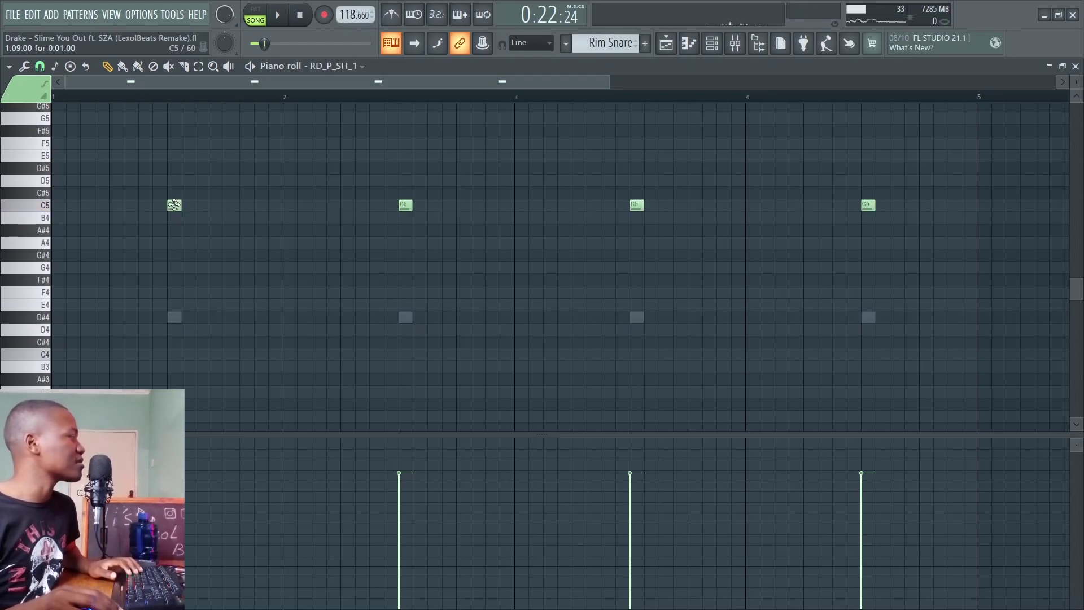
# Step: Back in the playlist, audition the first Rim Snare and Hat clips at bar 21
pyautogui.click(667, 43)
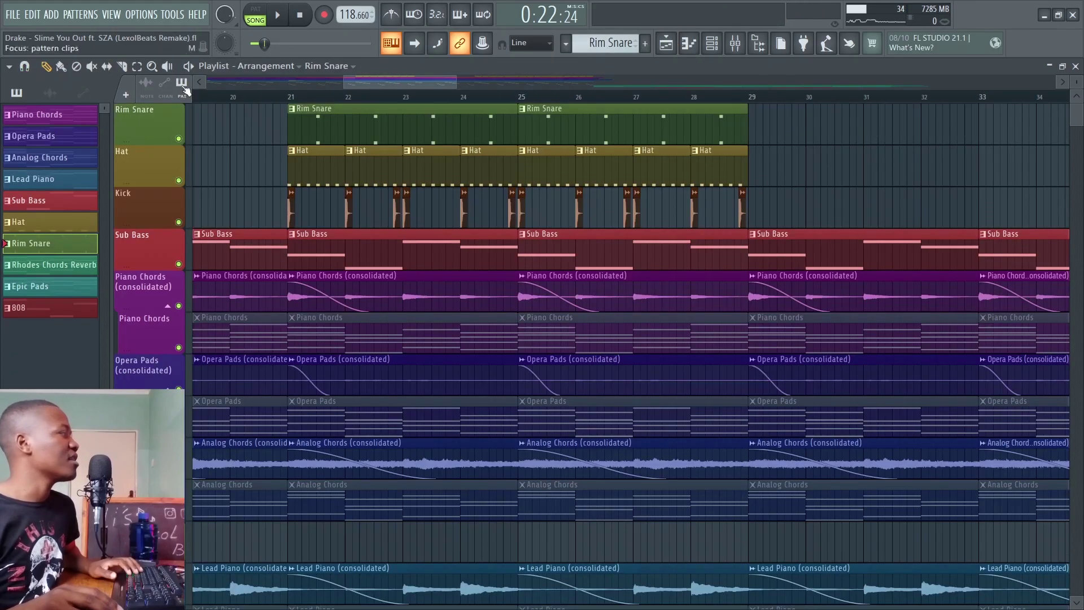
pyautogui.click(322, 129)
pyautogui.press('space')
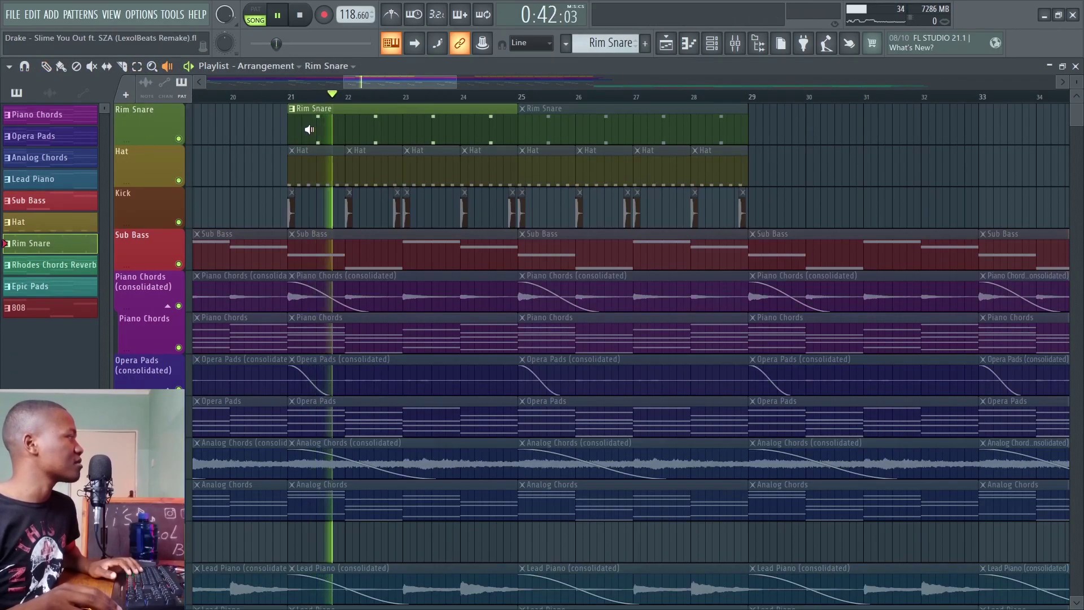
pyautogui.moveTo(322, 129); pyautogui.dragTo(323, 129)
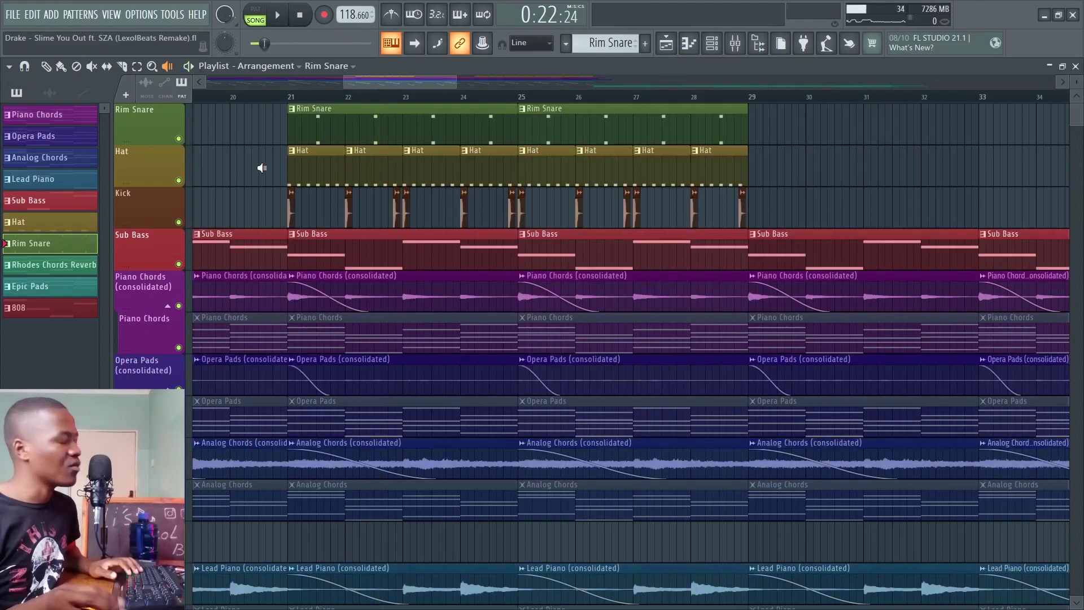
pyautogui.moveTo(294, 166); pyautogui.dragTo(308, 165)
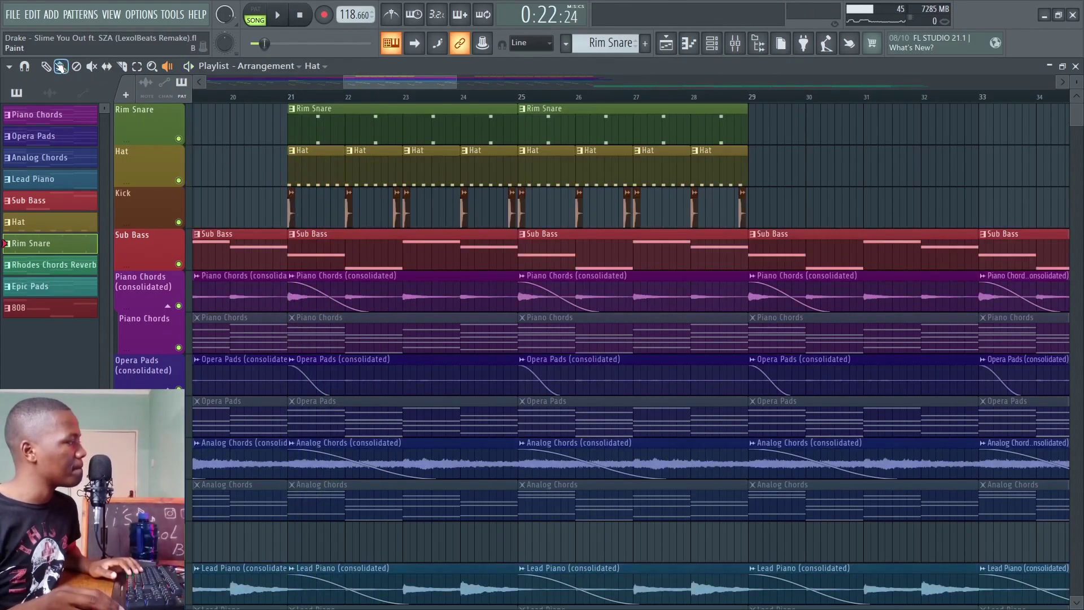
# Step: Open the Hat clip's notes, set snap to 1/3 beat and play the hat pattern alone
pyautogui.doubleClick(304, 173)
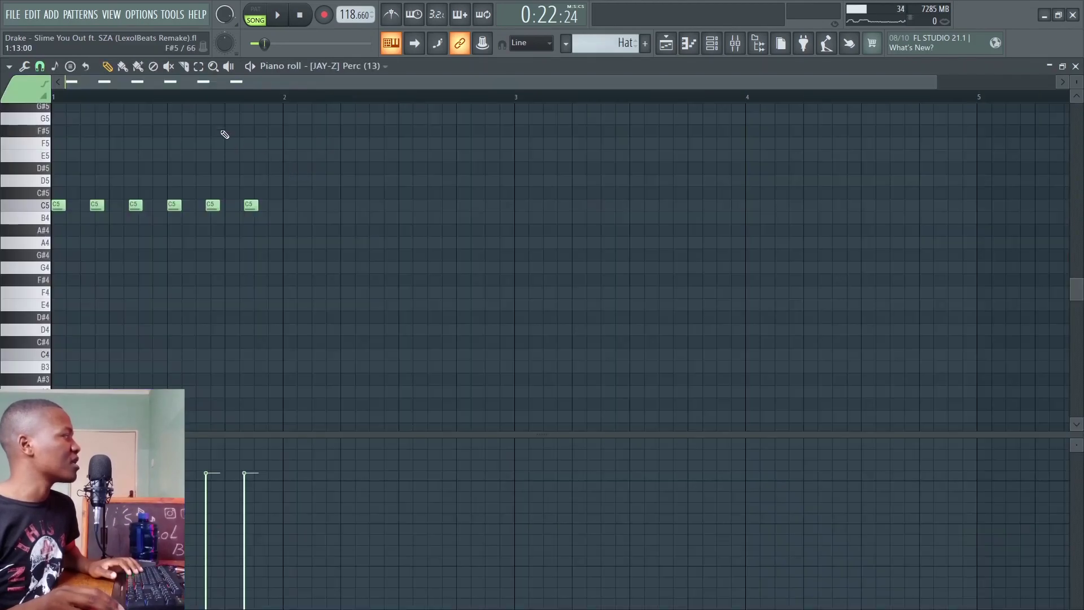
pyautogui.click(40, 66)
pyautogui.click(40, 66)
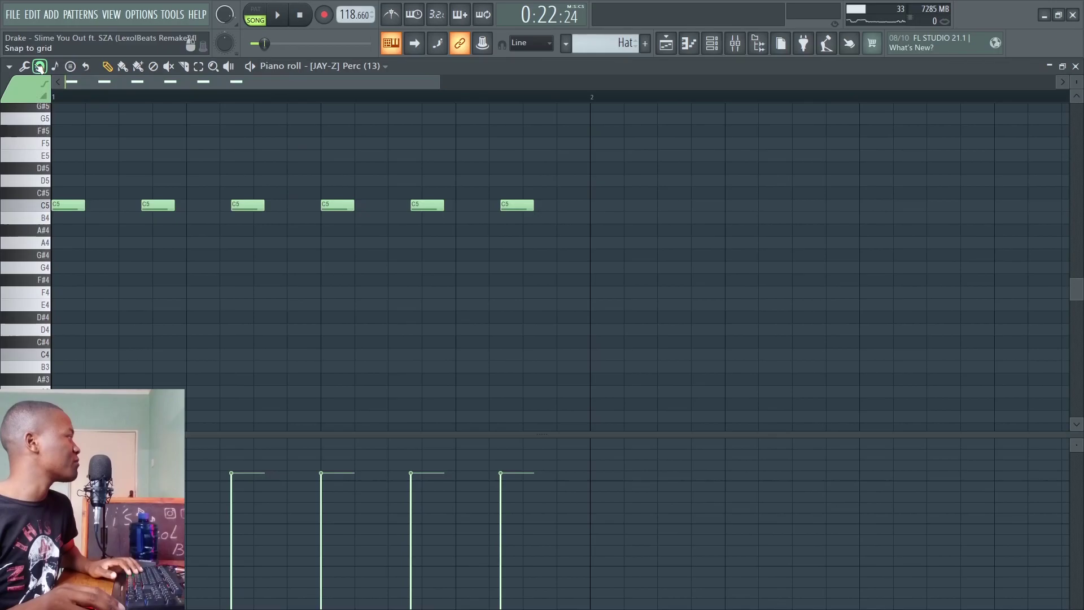
pyautogui.click(40, 66)
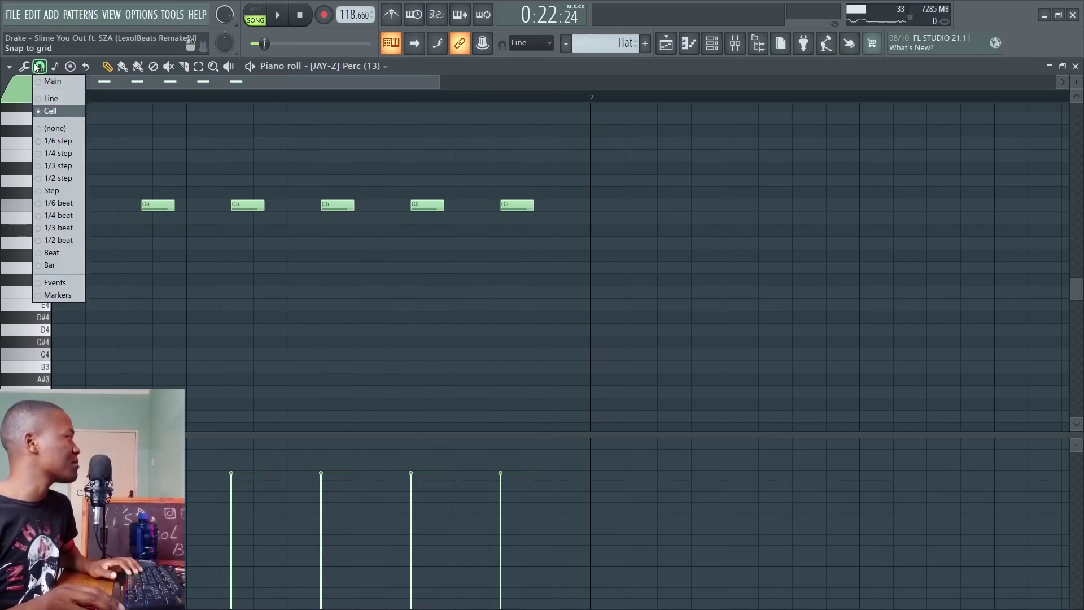
pyautogui.click(72, 232)
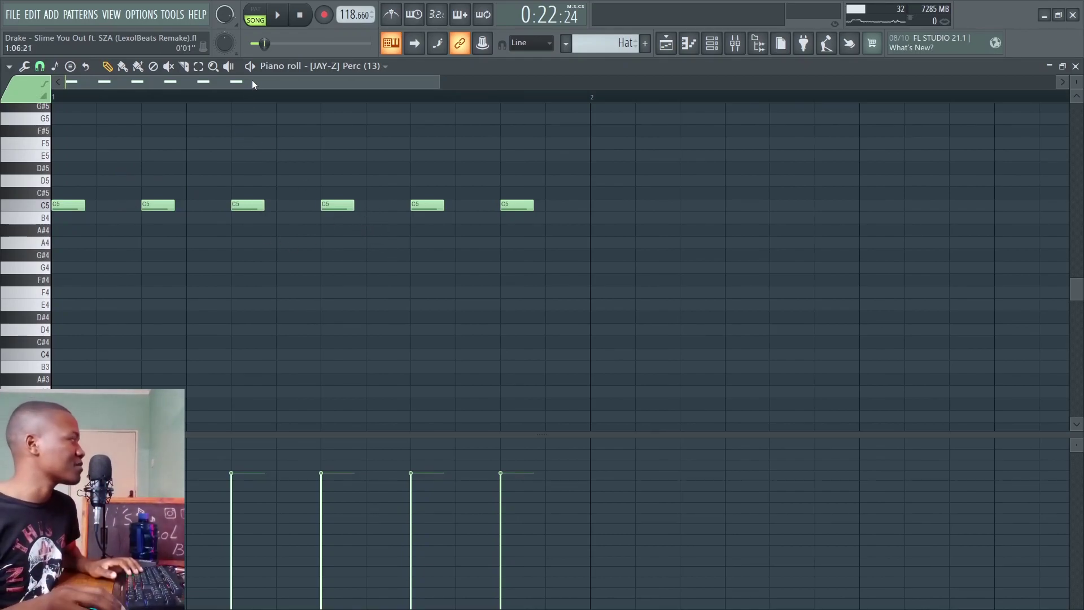
pyautogui.press('space')
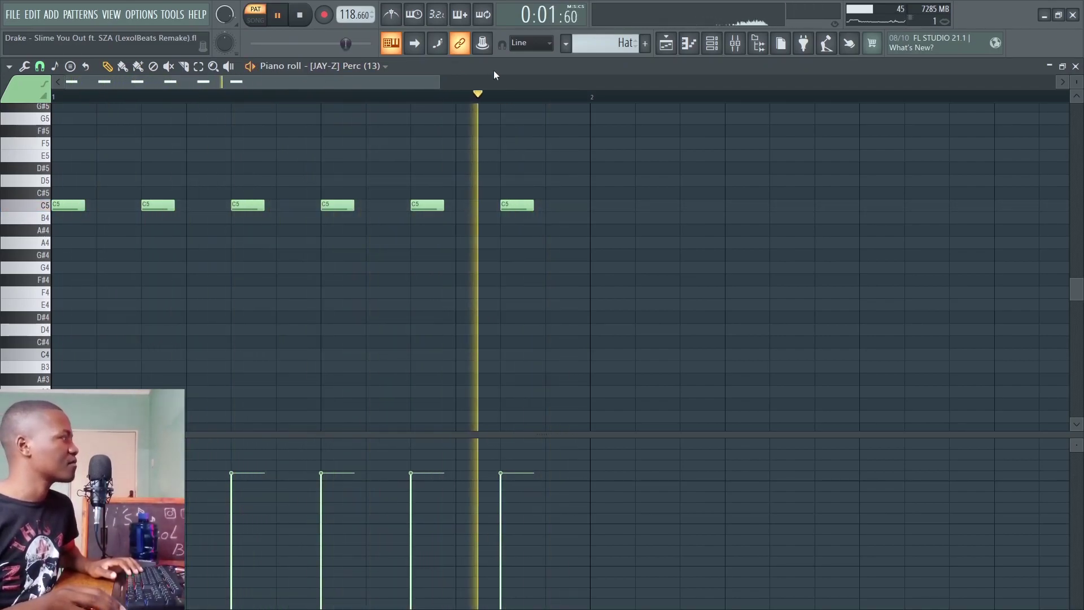
pyautogui.press('space')
# Step: Try 1/6 beat and 1/3 beat snap, settle on Cell, then play the arrangement from bar 21
pyautogui.click(39, 67)
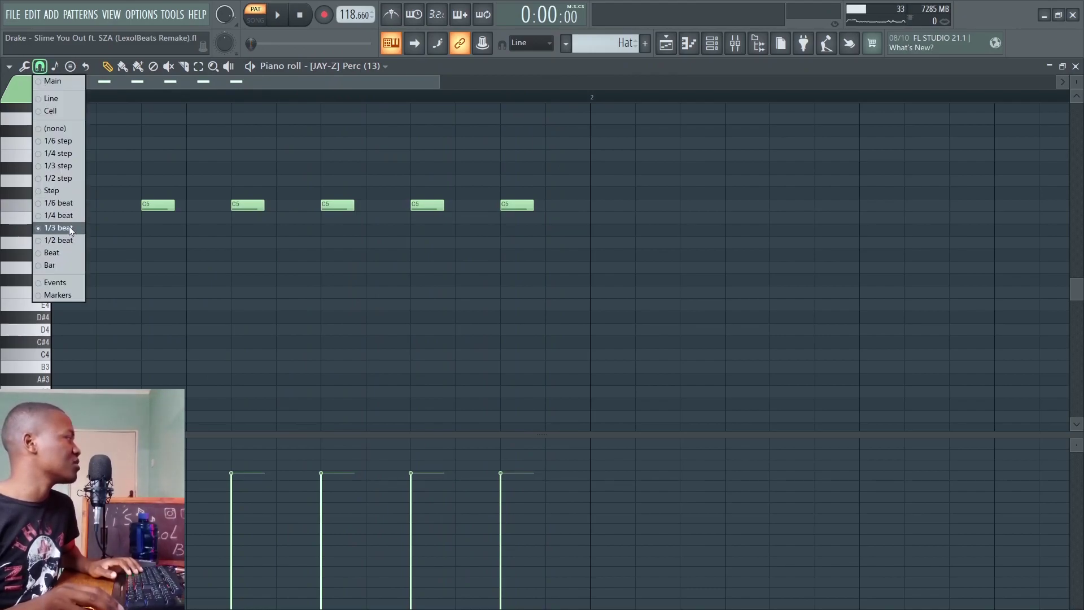
pyautogui.click(63, 203)
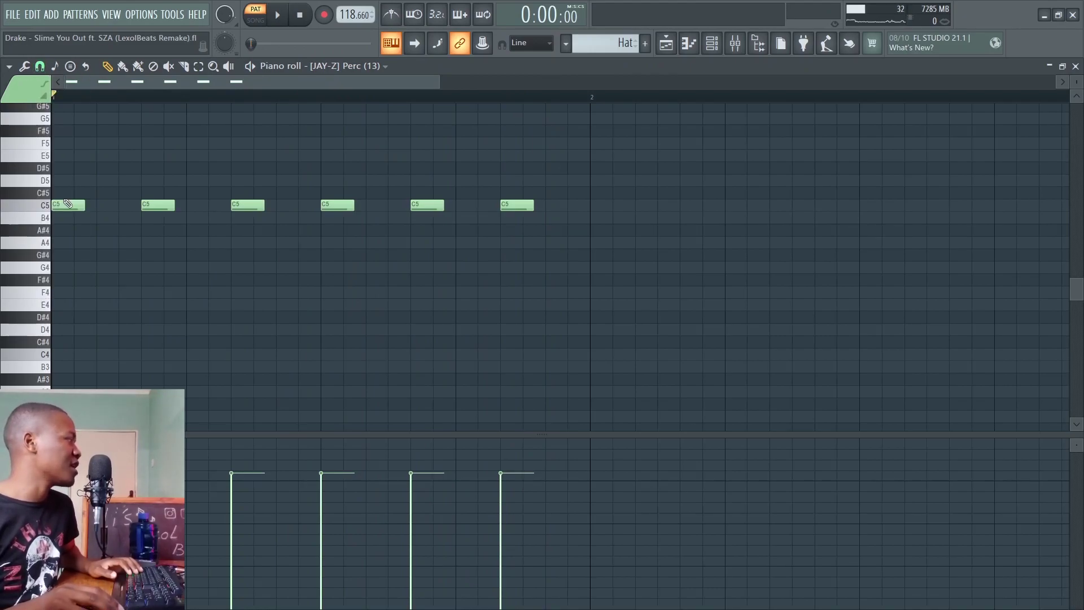
pyautogui.click(39, 67)
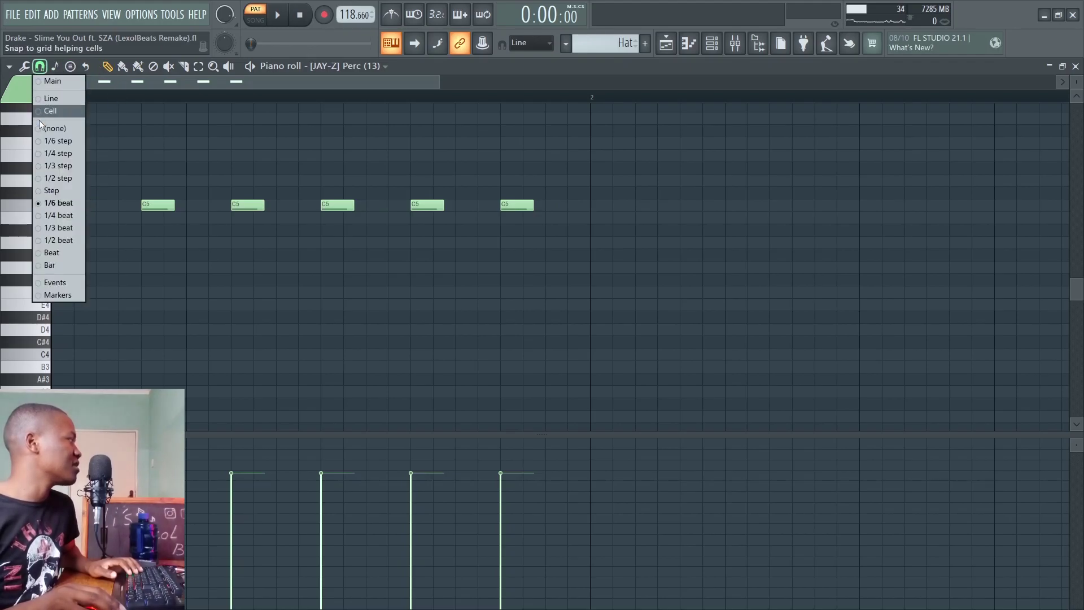
pyautogui.click(55, 227)
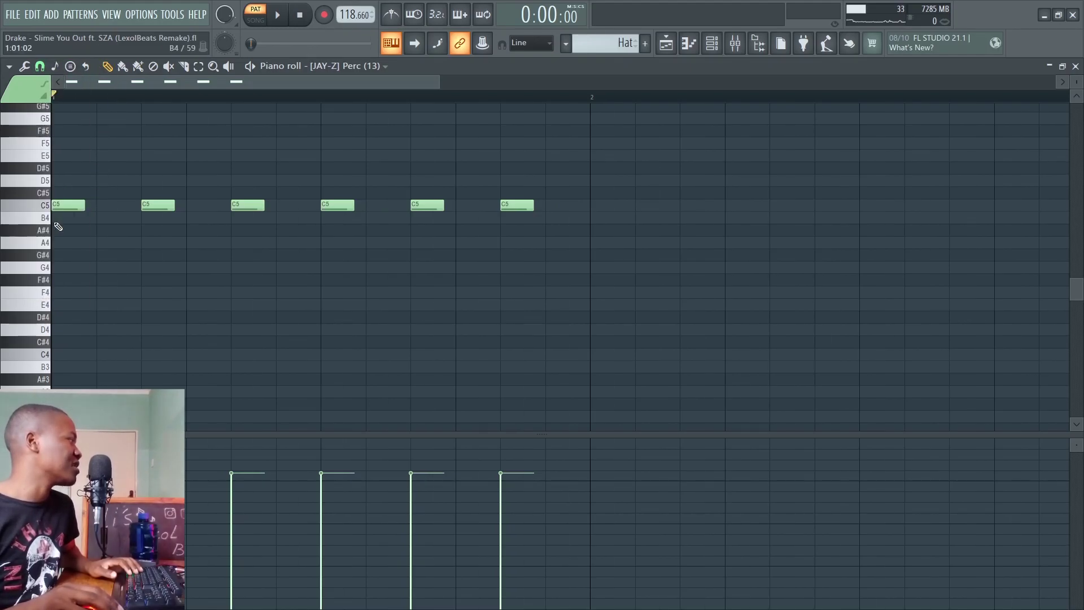
pyautogui.click(39, 67)
pyautogui.click(52, 110)
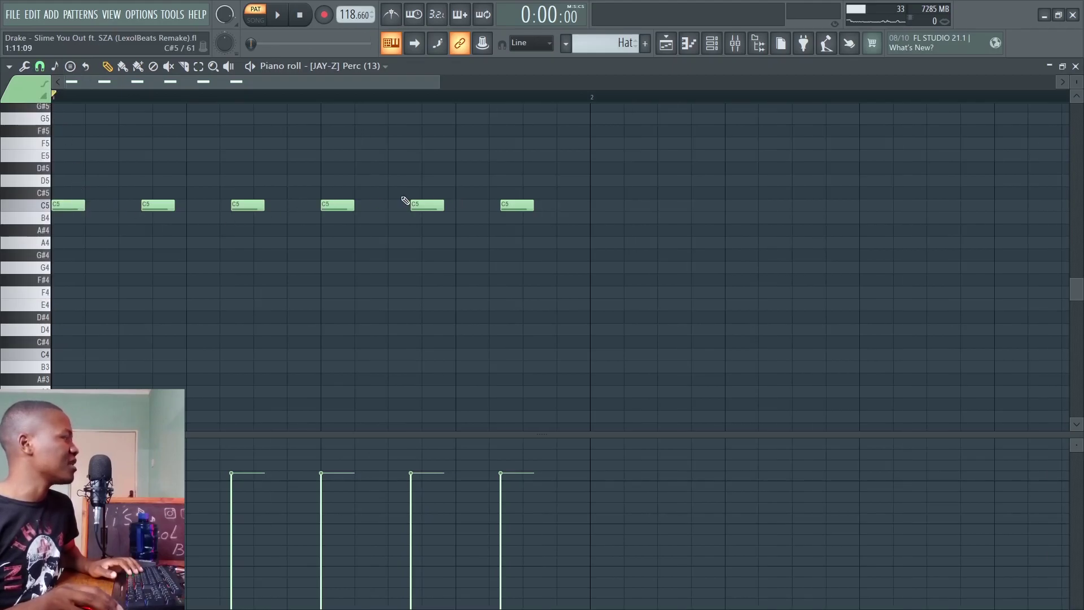
pyautogui.click(39, 67)
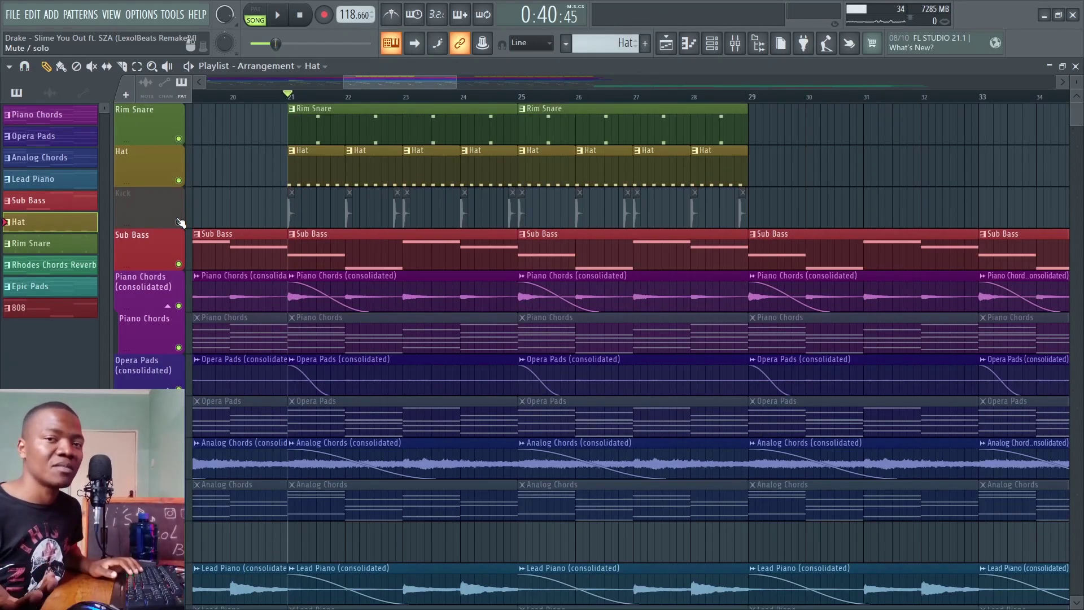
pyautogui.press('space')
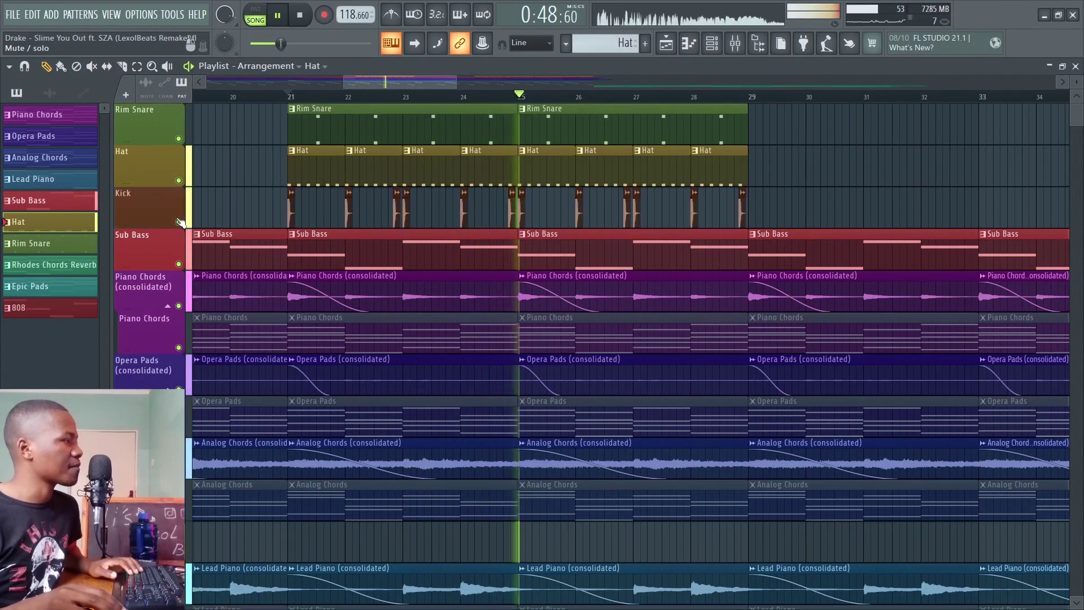
# Step: Unmute the Kick track, play the section, and stop back at bar 21
pyautogui.click(178, 221)
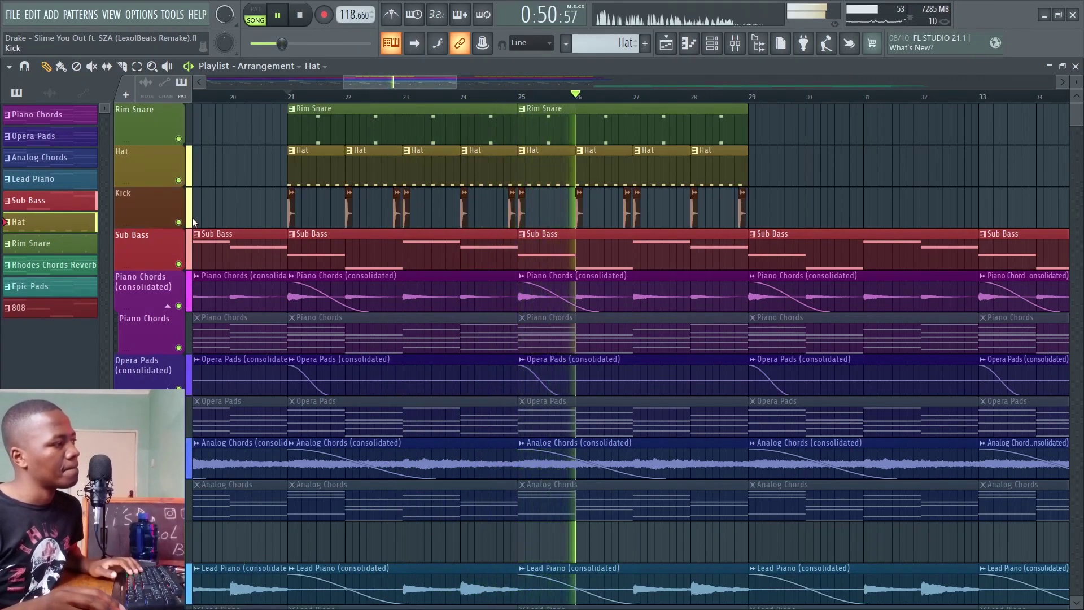
pyautogui.scroll(2, 382, 86)
pyautogui.scroll(2, 381, 86)
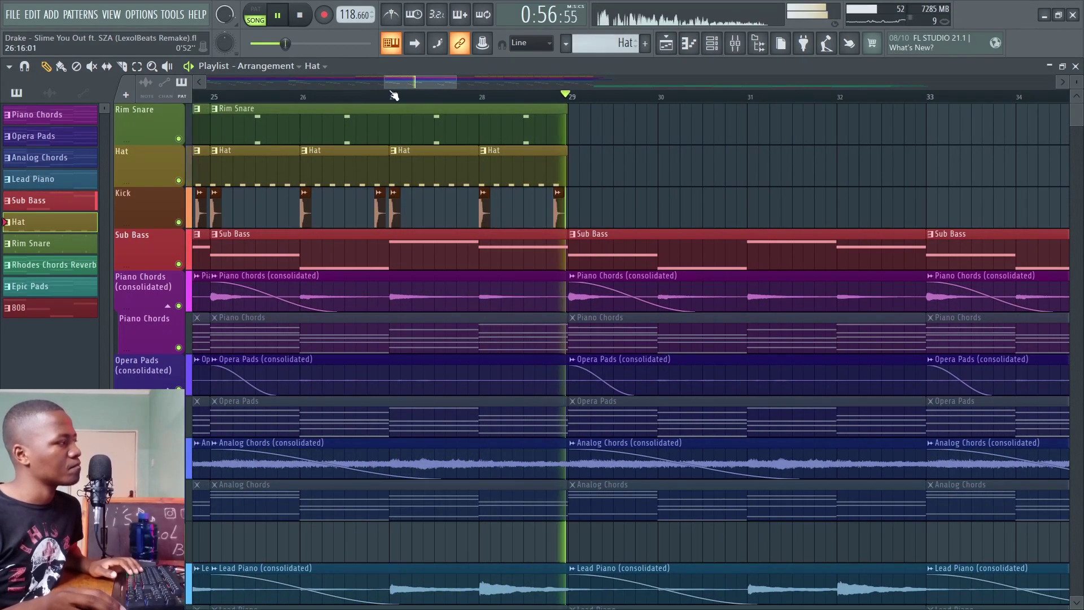
pyautogui.press('space')
# Step: Scroll the playlist to bars 51–73 to review the Rhodes, Epic Pads and 808 sections
pyautogui.scroll(-4, 395, 84)
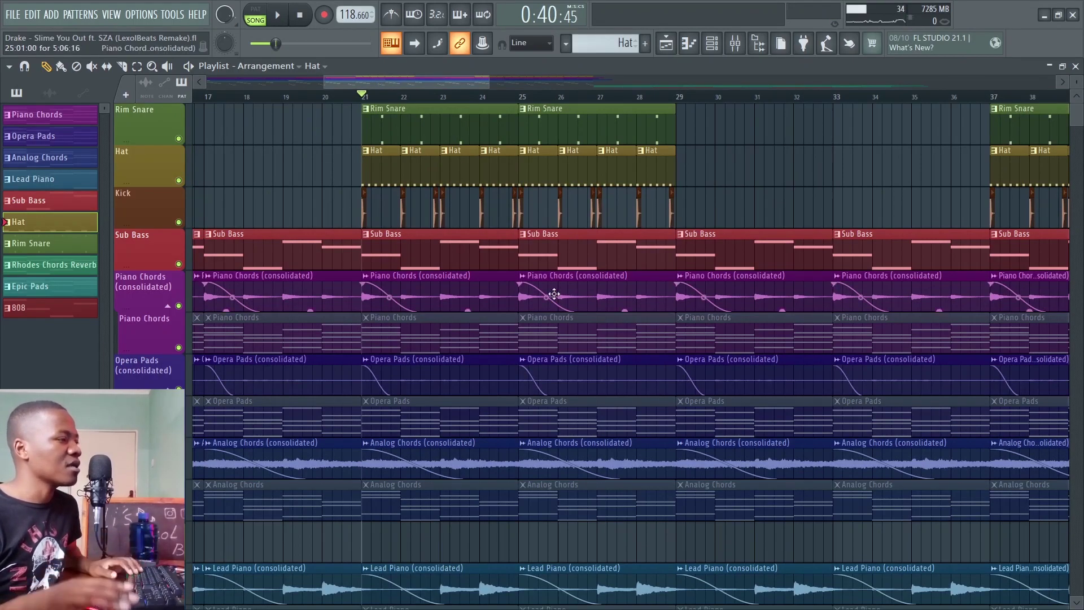
pyautogui.scroll(-5, 554, 302)
pyautogui.scroll(5, 554, 300)
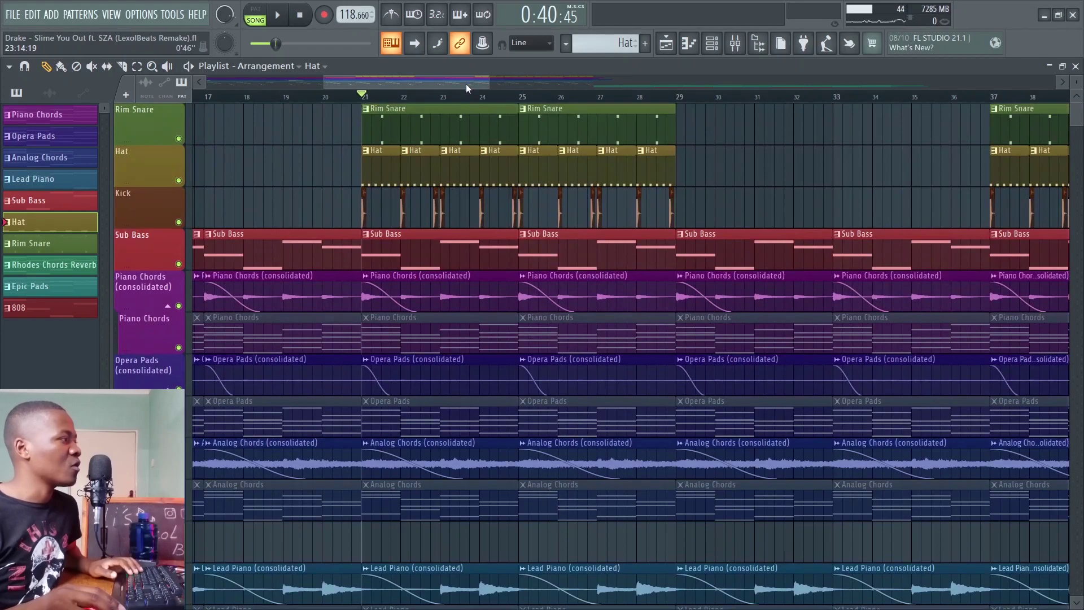
pyautogui.moveTo(466, 84); pyautogui.dragTo(687, 84)
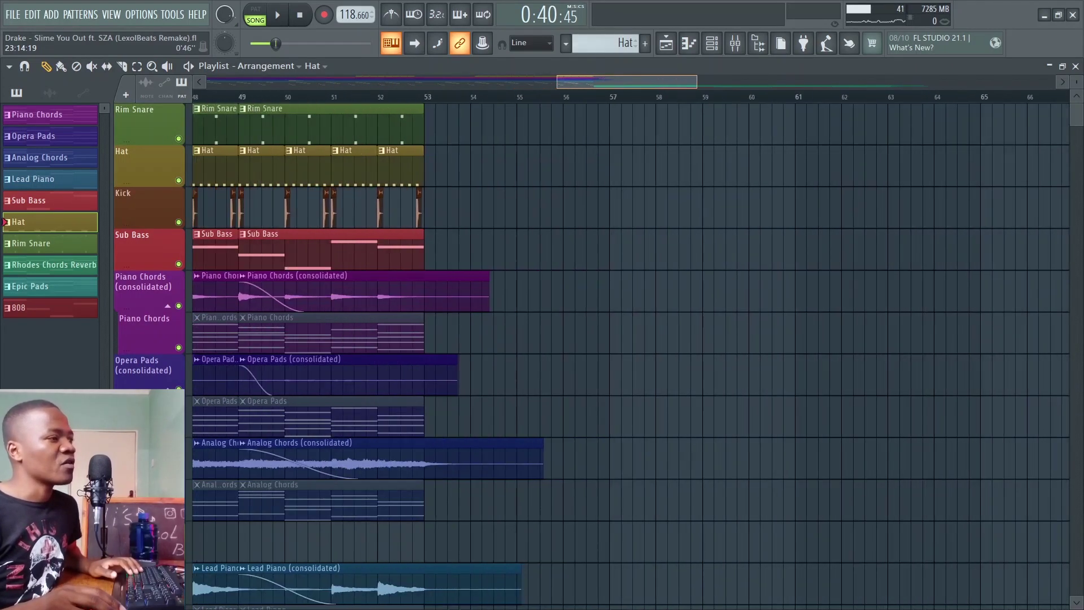
pyautogui.scroll(-12, 554, 271)
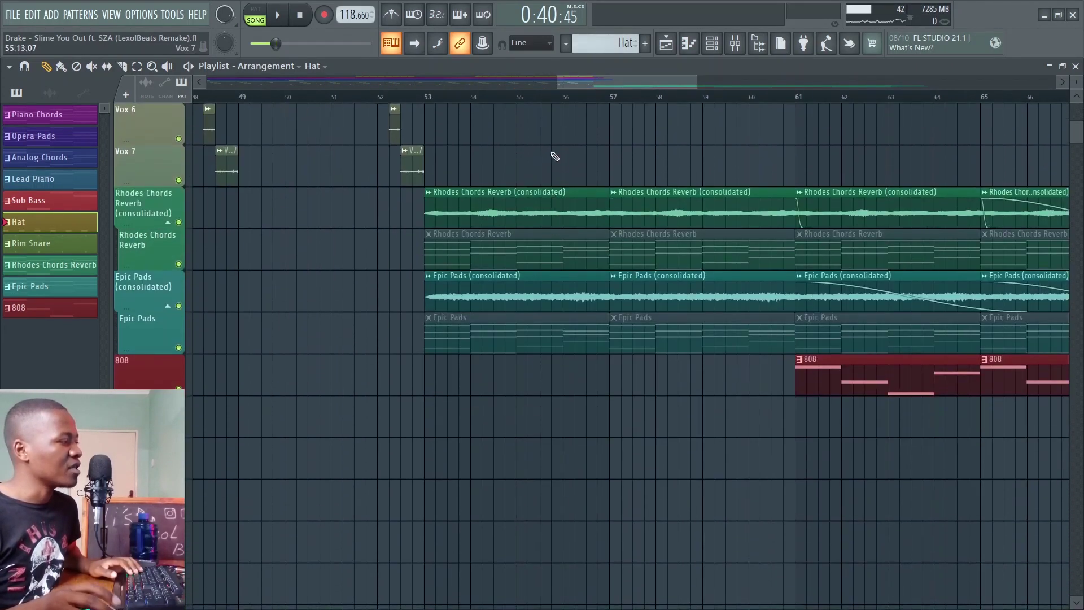
pyautogui.moveTo(594, 92); pyautogui.dragTo(631, 104)
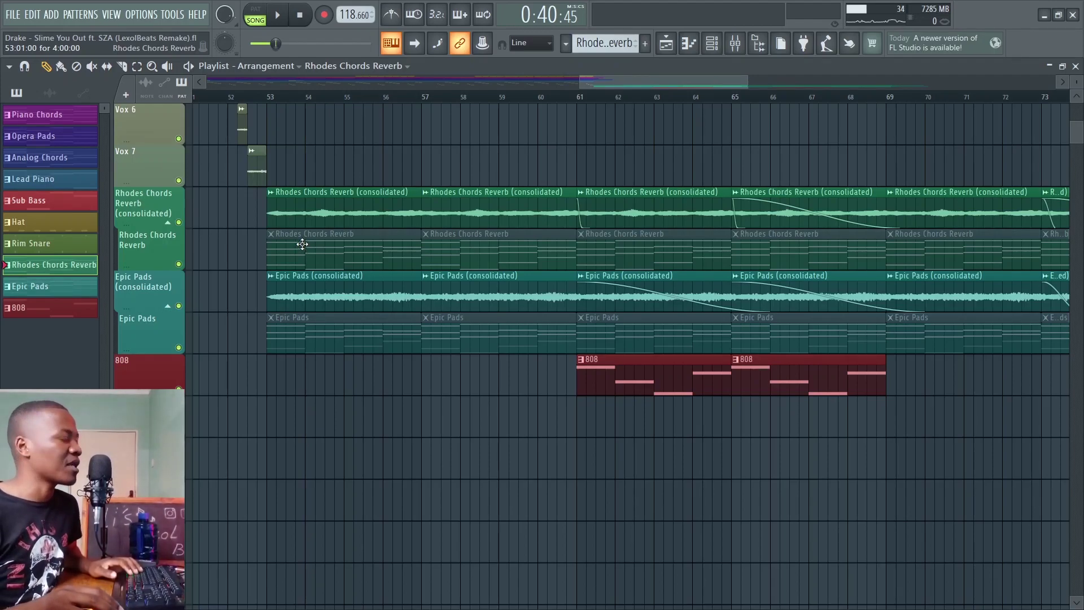
# Step: Open the Rhodes Chords Reverb pattern in the piano roll, play its Omnisphere #6 chords, then stop
pyautogui.doubleClick(303, 238)
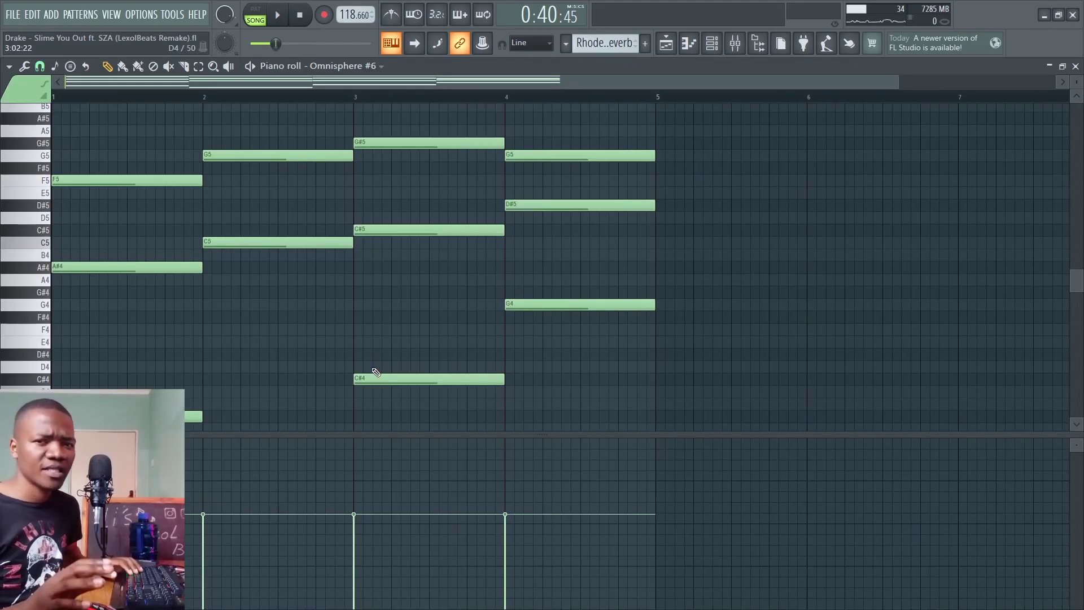
pyautogui.click(252, 66)
pyautogui.scroll(2, 392, 245)
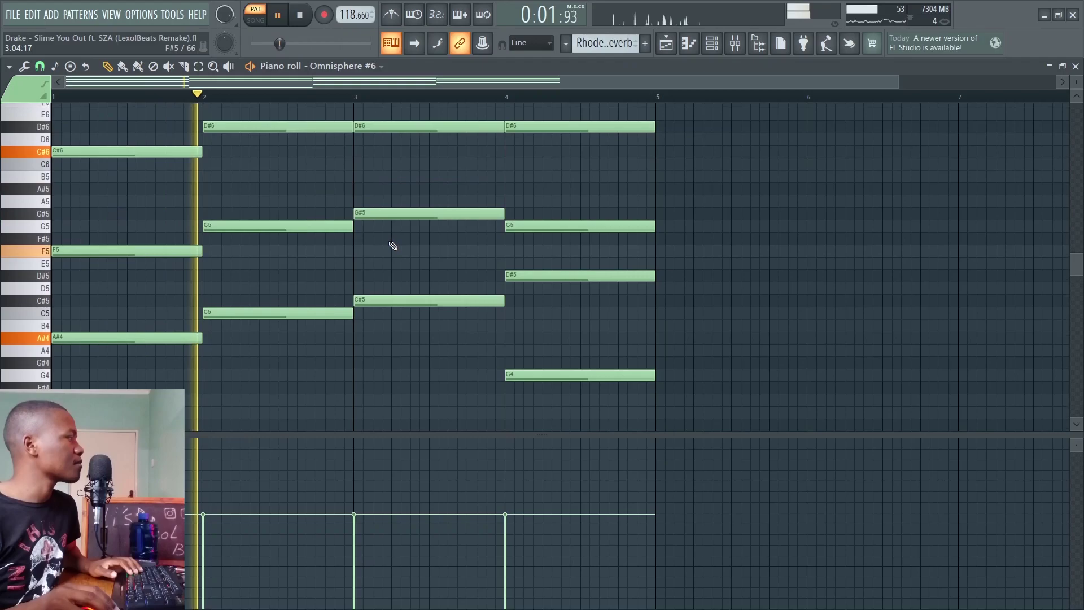
pyautogui.scroll(1, 392, 244)
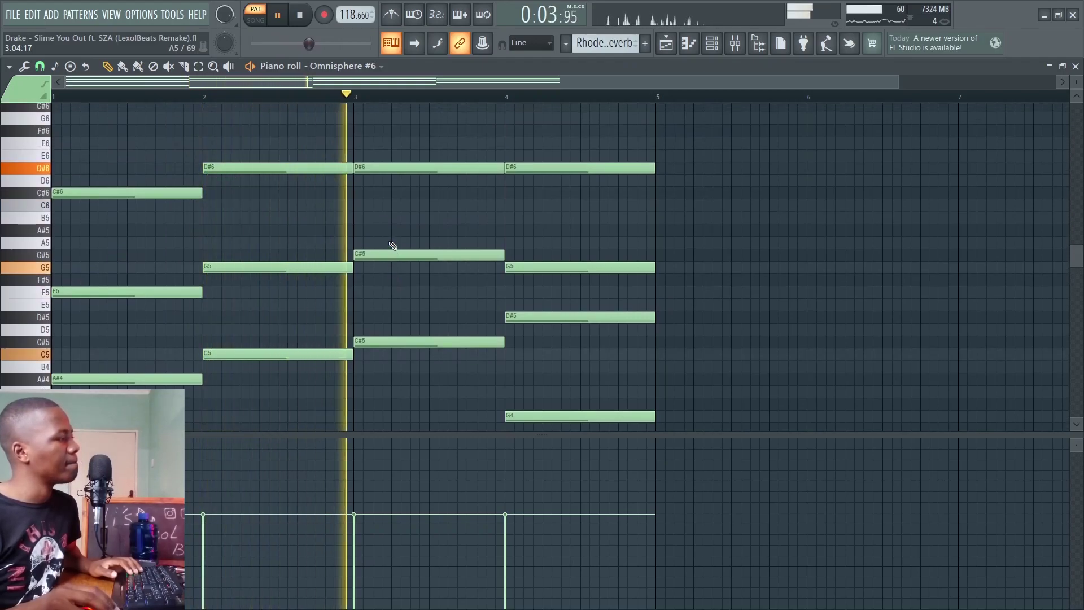
pyautogui.scroll(-2, 393, 246)
pyautogui.scroll(1, 392, 246)
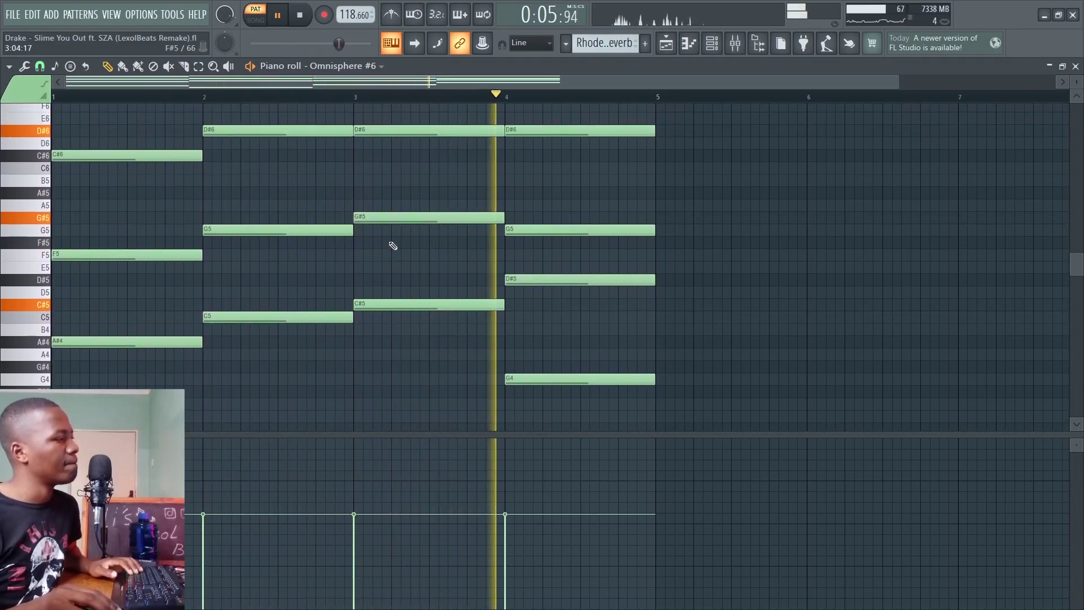
pyautogui.press('space')
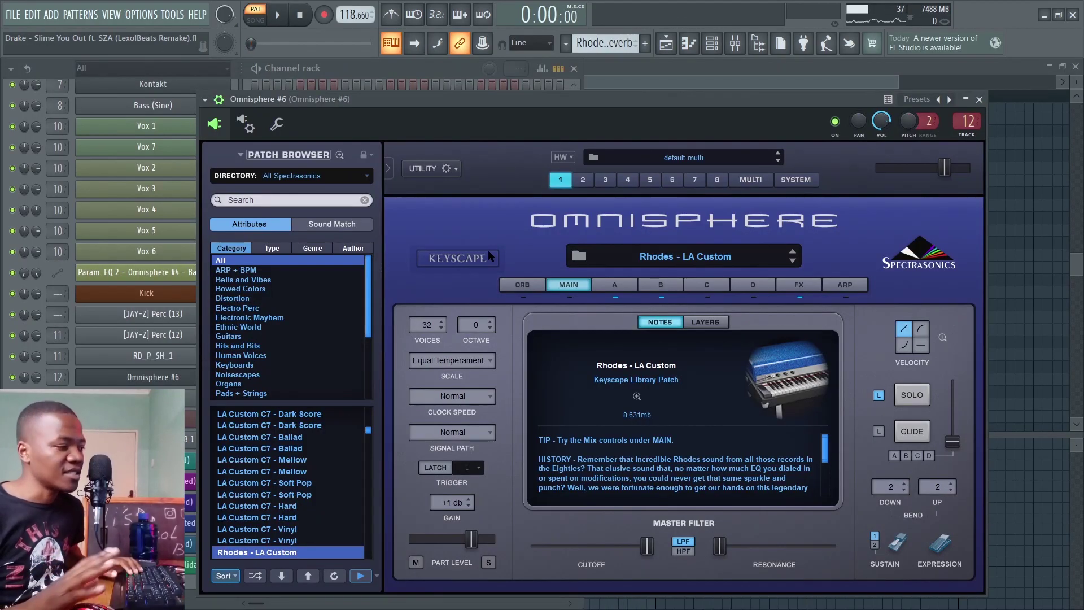
# Step: On Omnisphere layer A, test an amp attack of 0, then raise it to 2.00 sec
pyautogui.click(615, 285)
pyautogui.moveTo(558, 103); pyautogui.dragTo(480, 79)
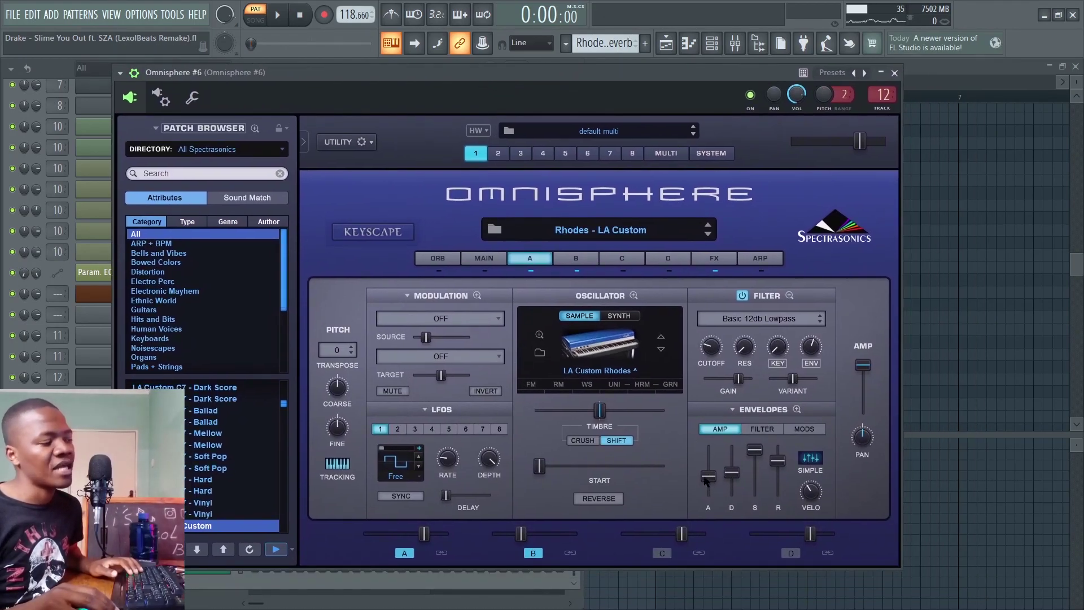
pyautogui.moveTo(705, 480); pyautogui.dragTo(714, 519)
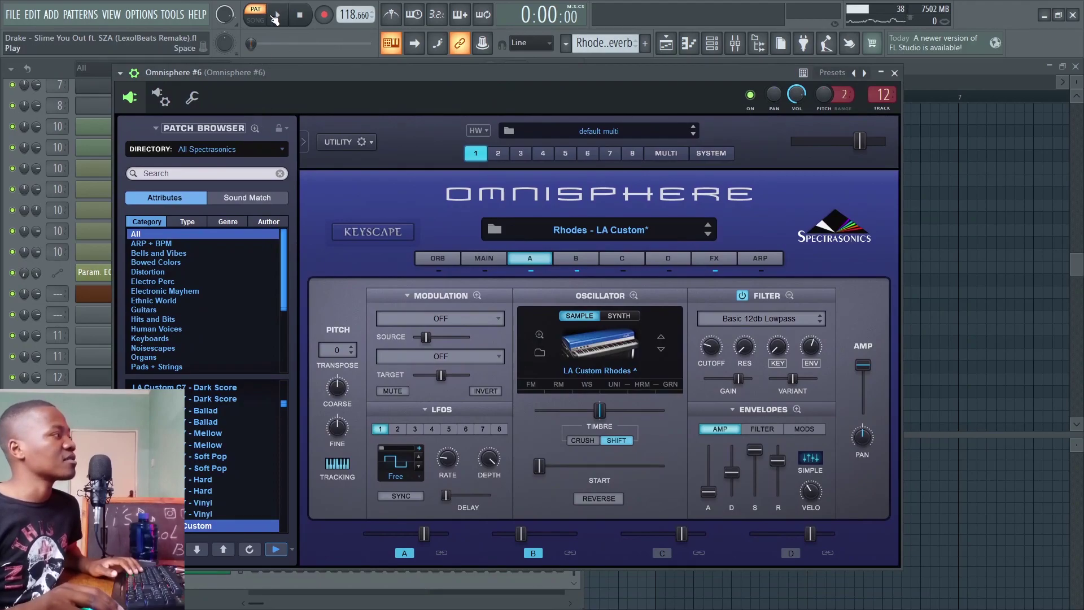
pyautogui.click(275, 19)
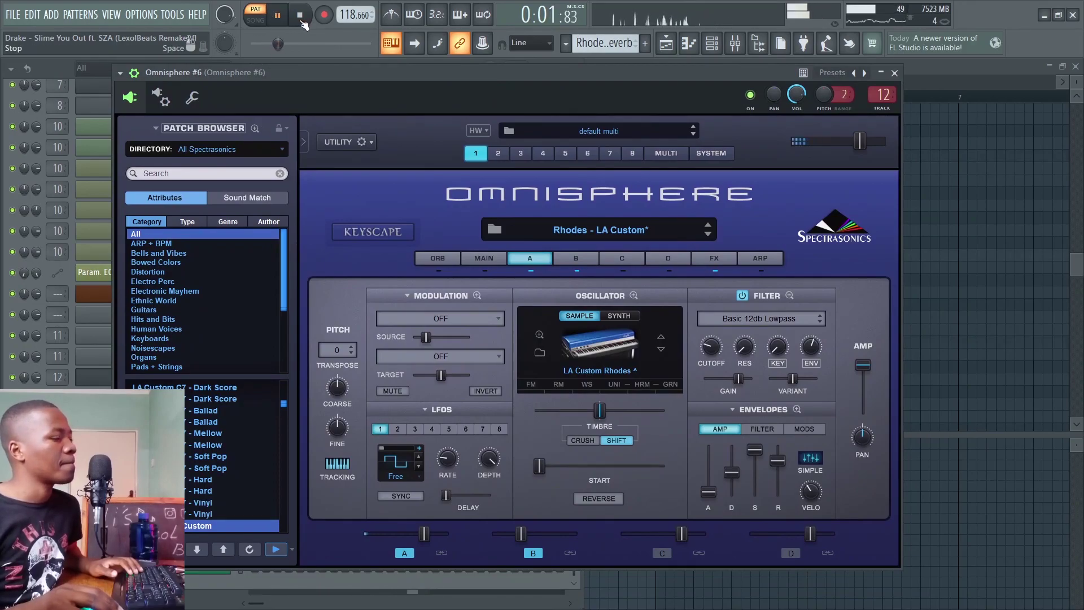
pyautogui.click(300, 16)
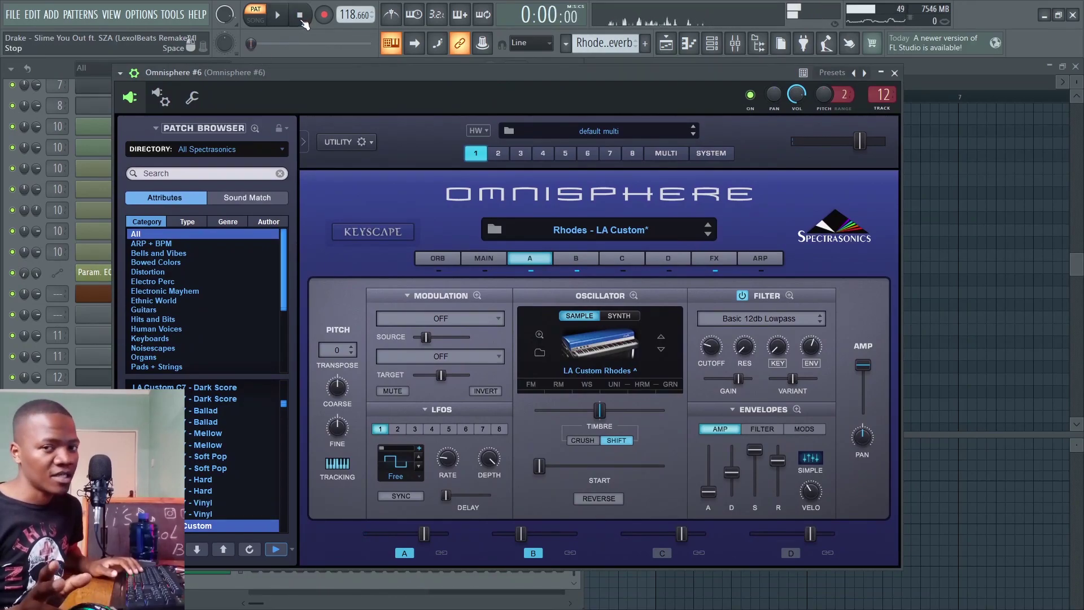
pyautogui.moveTo(710, 495); pyautogui.dragTo(712, 473)
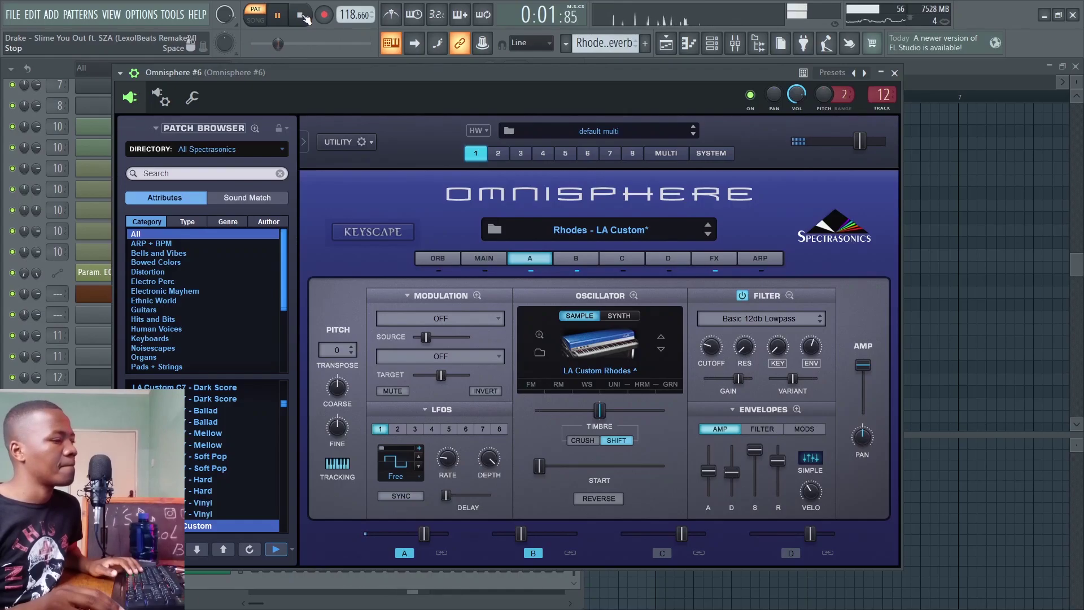
# Step: Inspect the ValhallaVintageVerb on the Omnisphere #6 mixer insert, then go back to the playlist
pyautogui.click(734, 44)
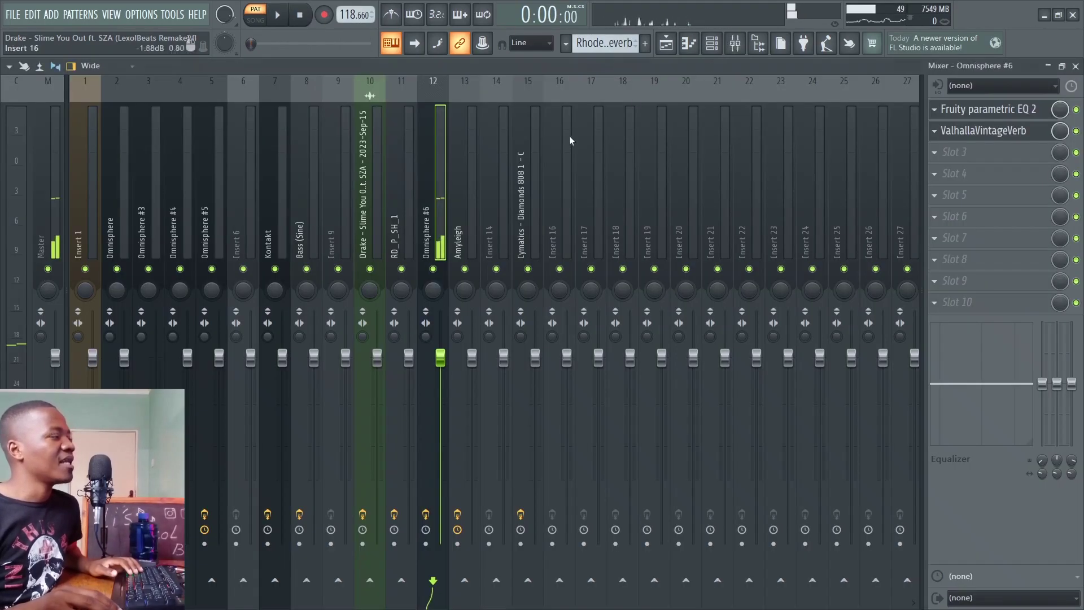
pyautogui.click(994, 133)
pyautogui.moveTo(300, 142); pyautogui.dragTo(514, 128)
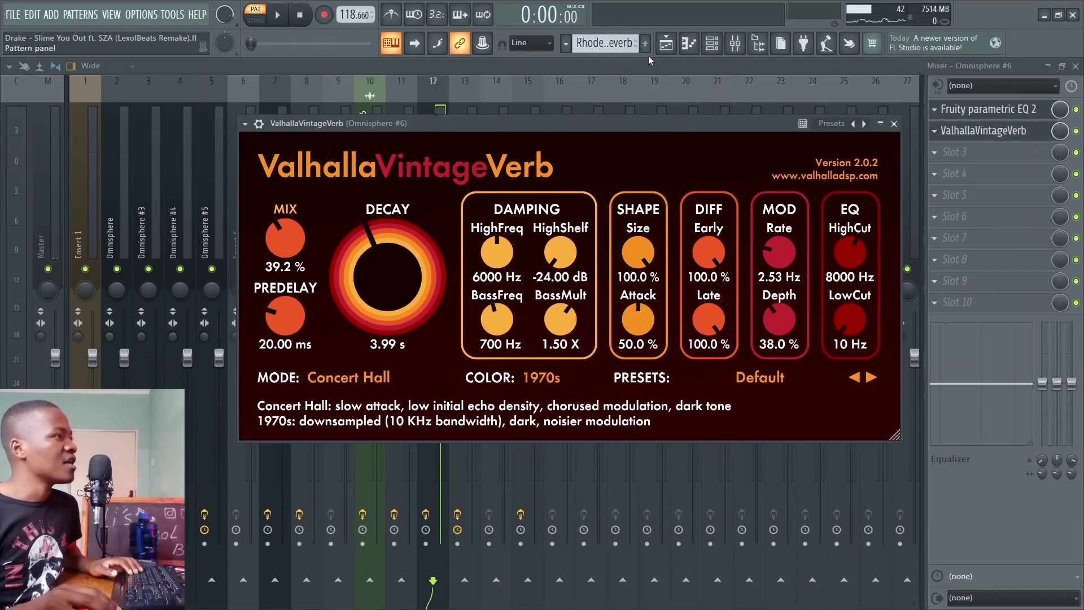
pyautogui.click(668, 42)
pyautogui.scroll(-1, 385, 281)
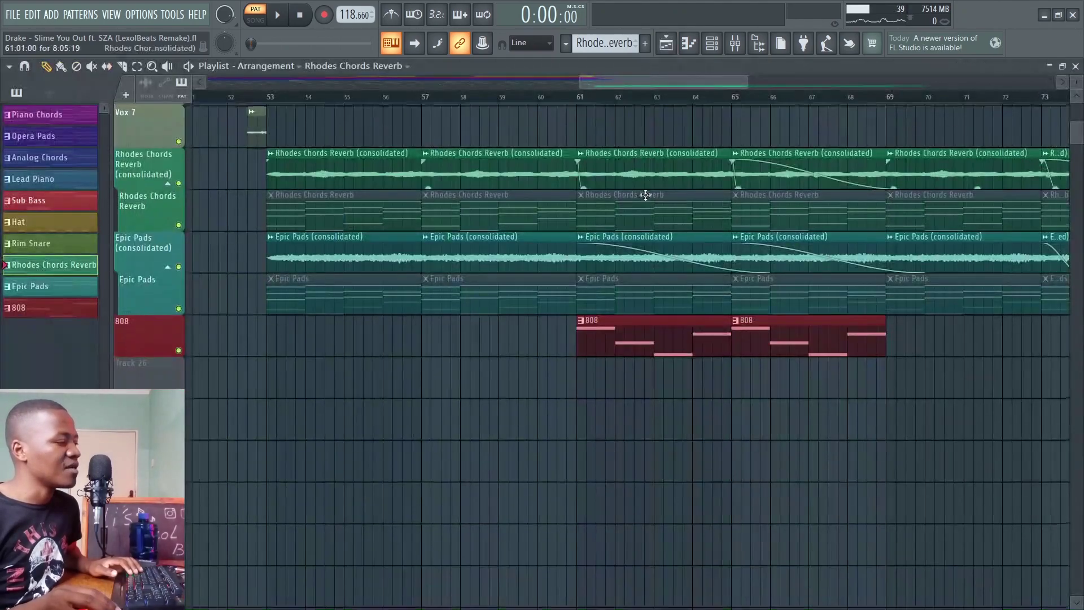
pyautogui.doubleClick(302, 291)
pyautogui.scroll(1, 304, 82)
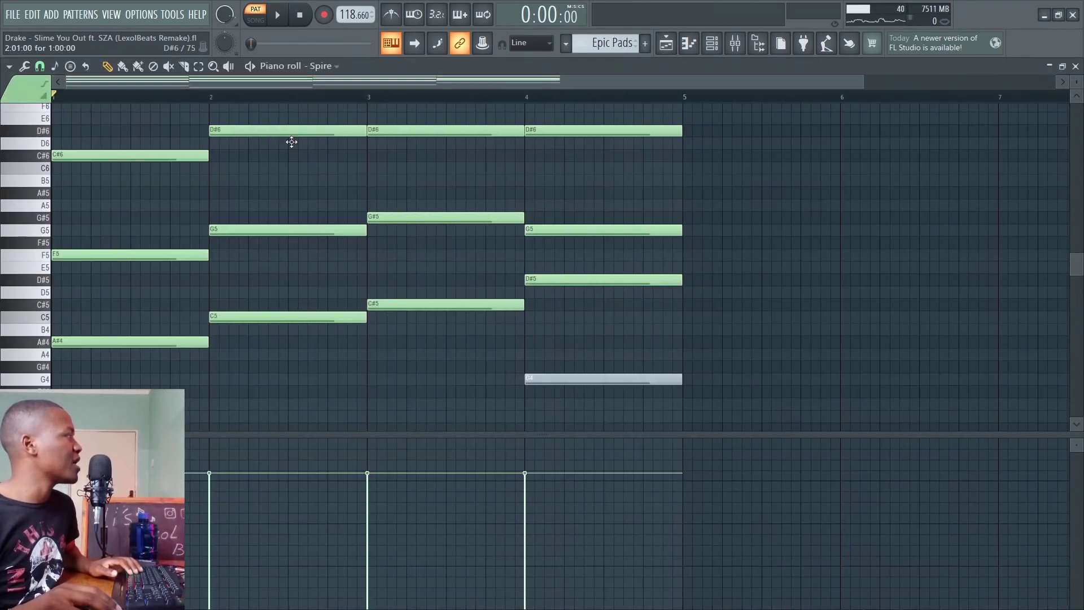
pyautogui.scroll(-2, 271, 186)
pyautogui.press('space')
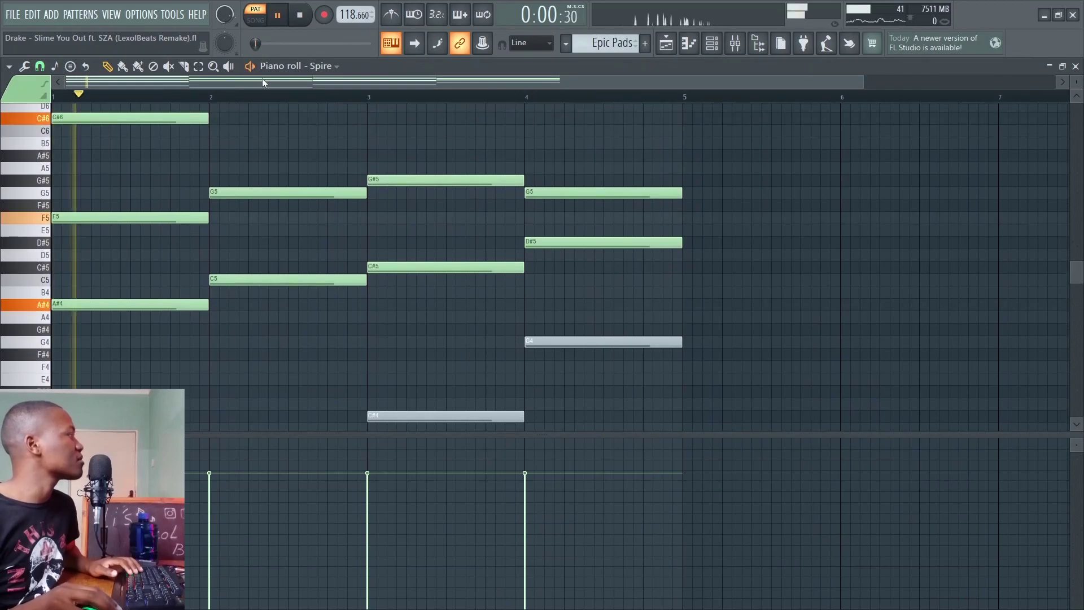
pyautogui.scroll(3, 655, 248)
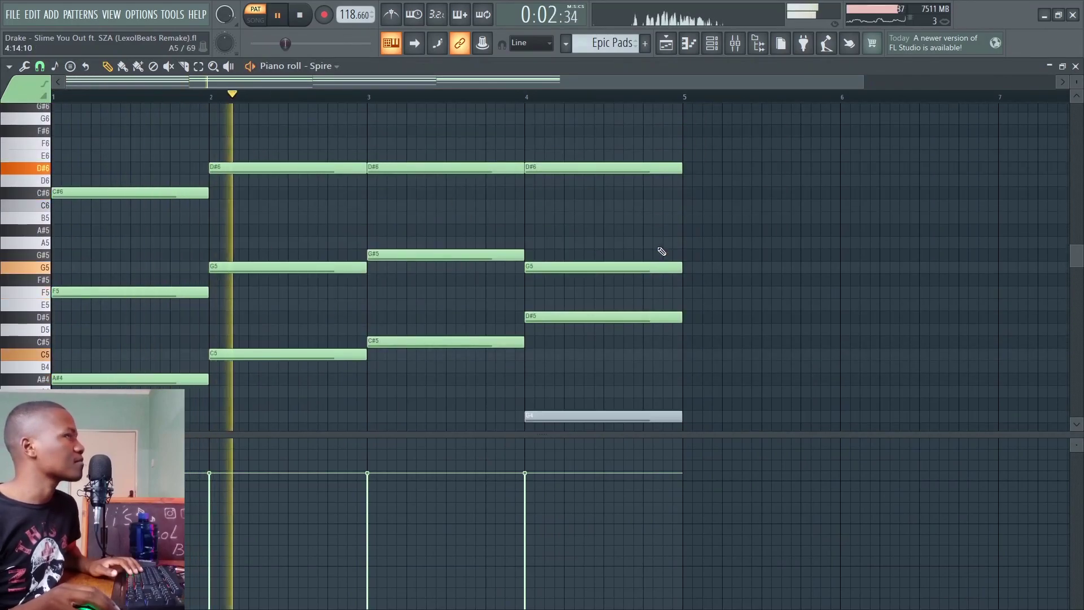
pyautogui.press('space')
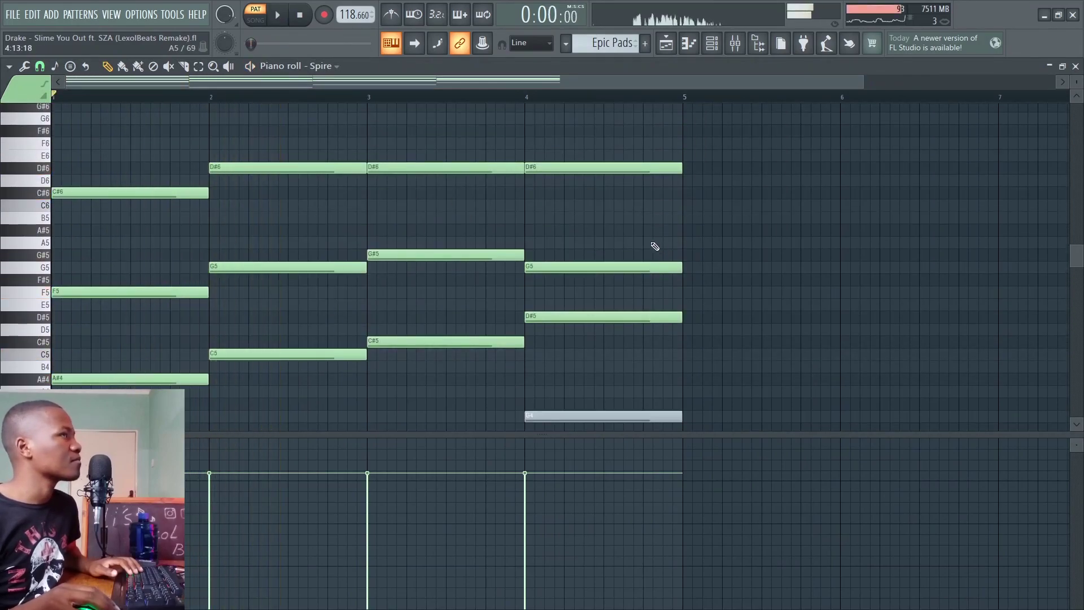
pyautogui.click(666, 44)
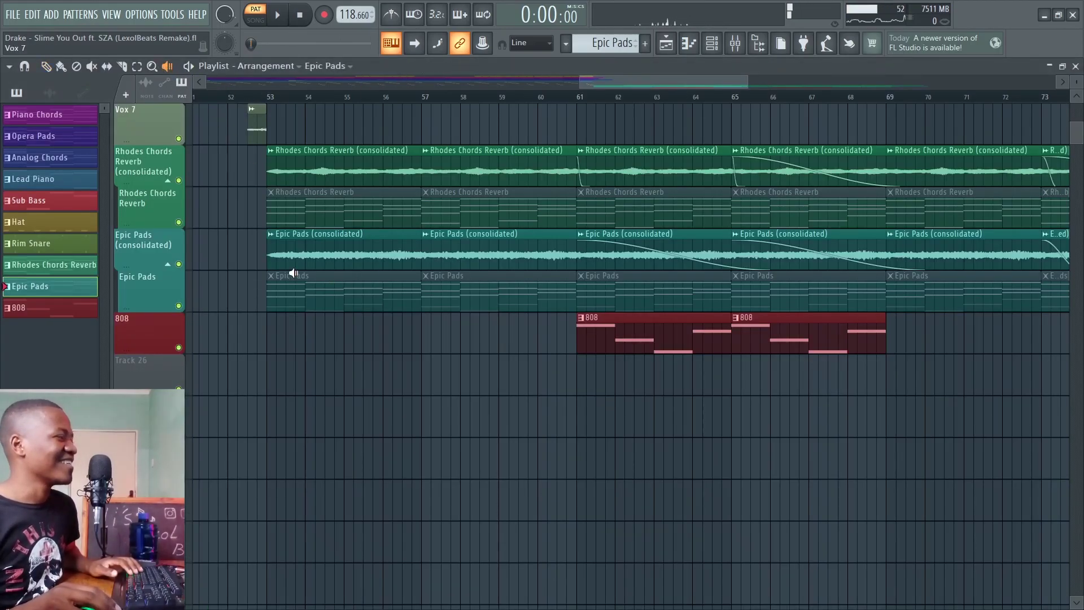
pyautogui.click(257, 256)
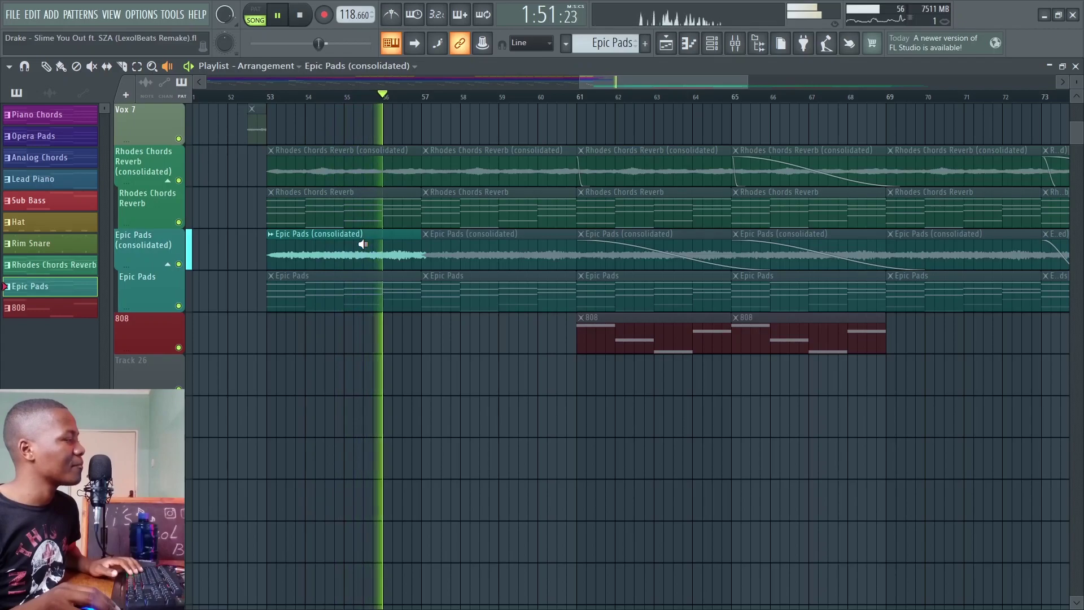
pyautogui.press('space')
pyautogui.press('l')
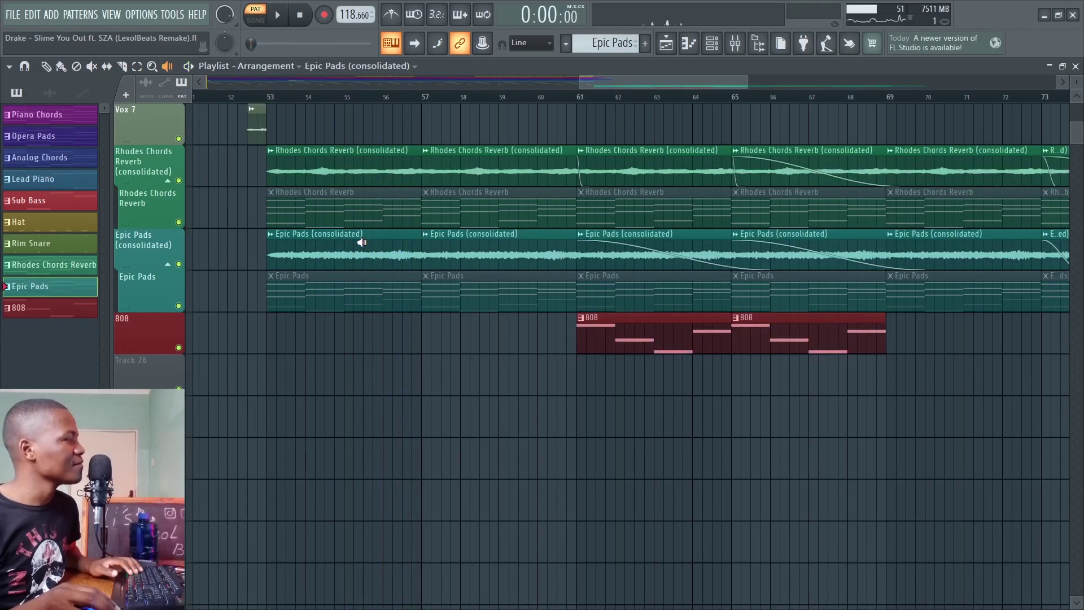
pyautogui.click(273, 98)
pyautogui.press('space')
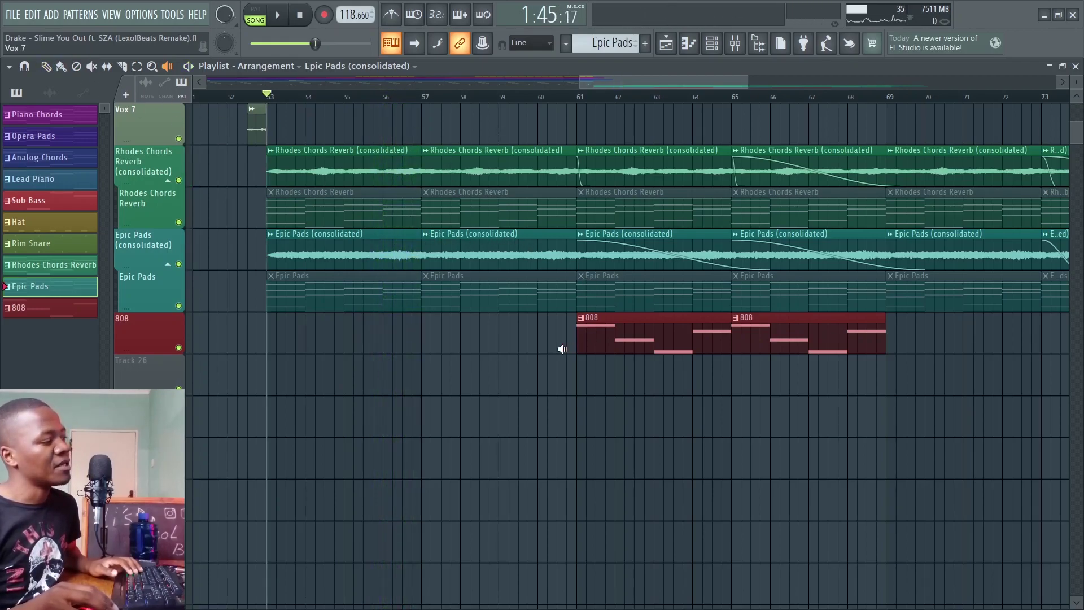
pyautogui.moveTo(574, 342); pyautogui.dragTo(592, 339)
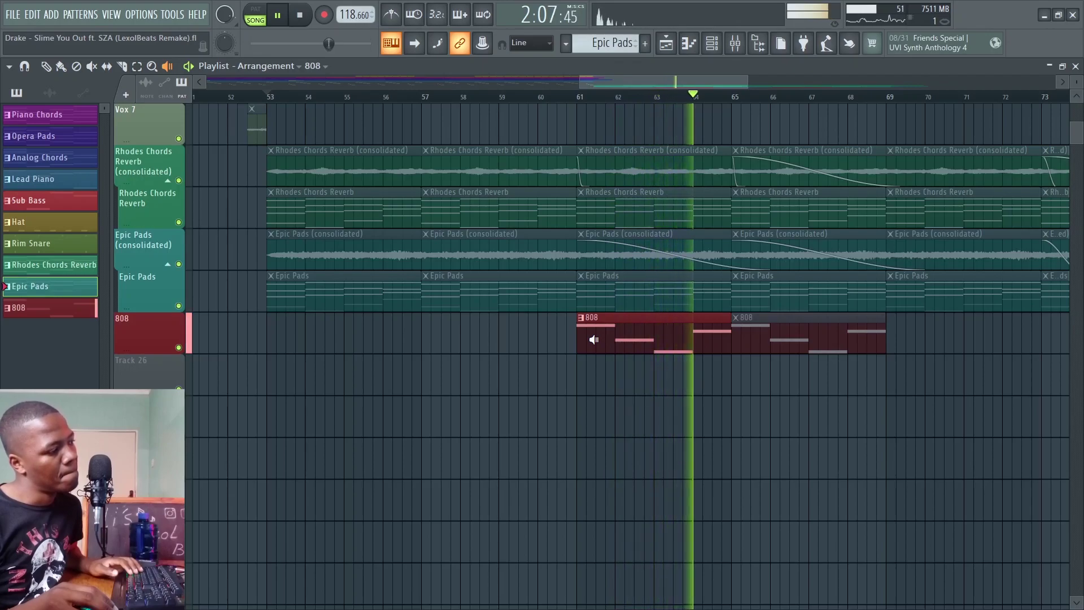
pyautogui.press('space')
pyautogui.hotkey('ctrl', 'z')
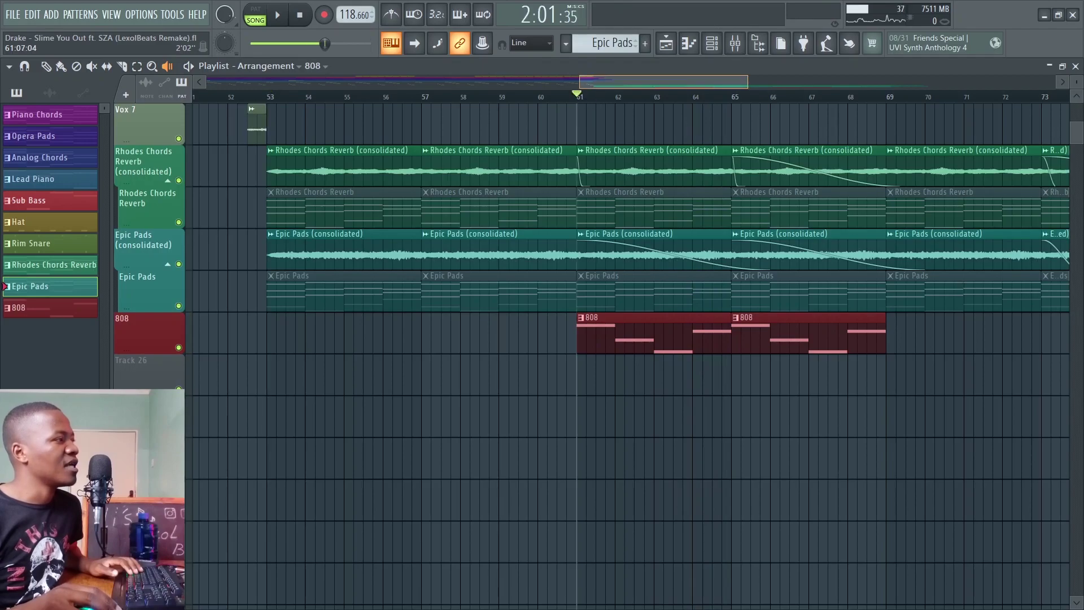
pyautogui.press('space')
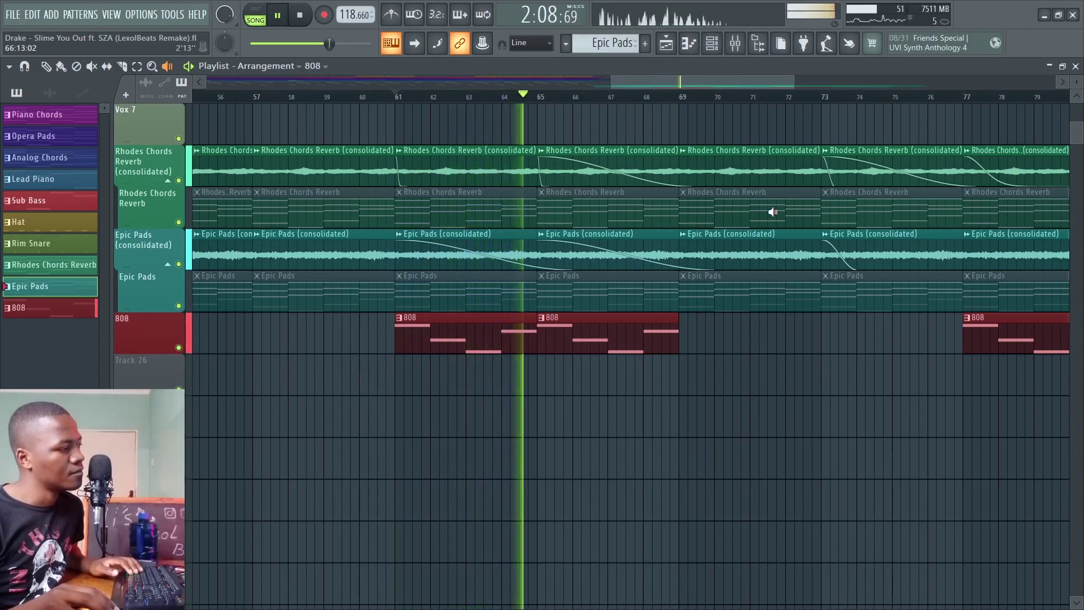
pyautogui.press('space')
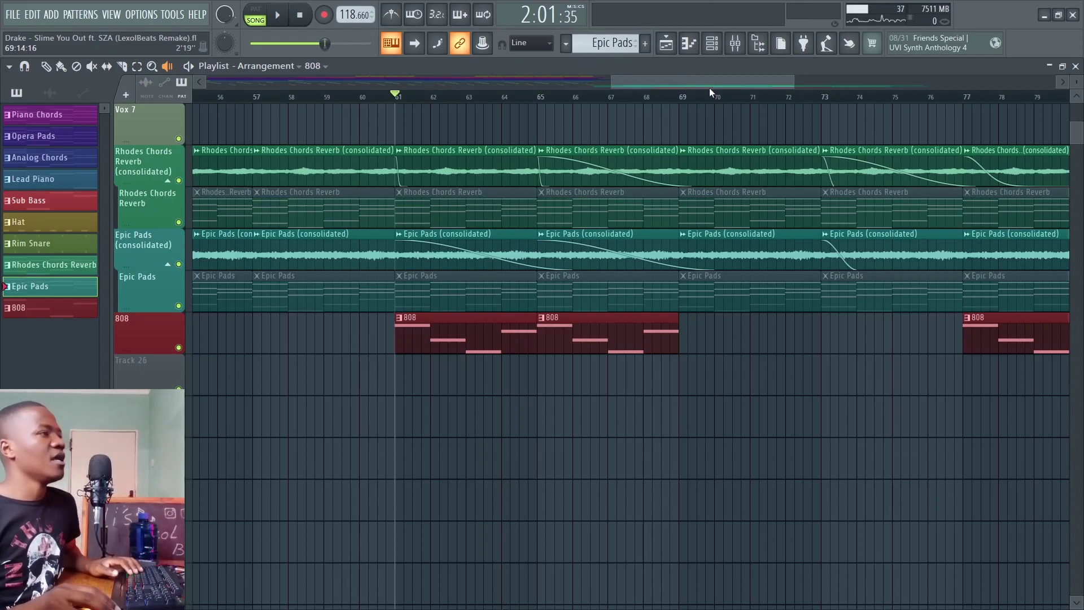
pyautogui.scroll(-5, 710, 88)
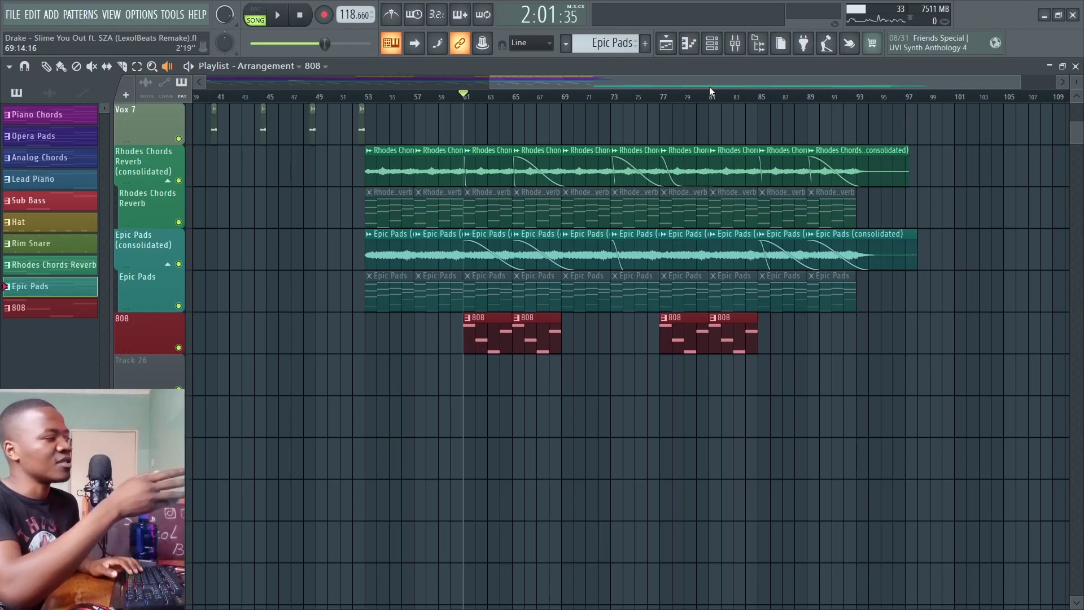
pyautogui.scroll(10, 619, 239)
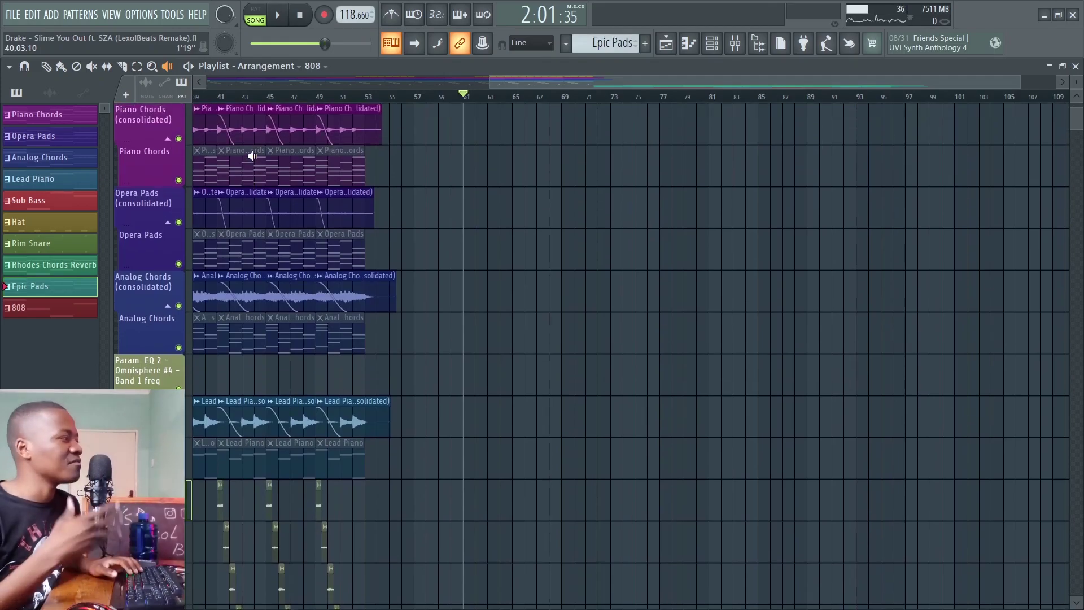
pyautogui.scroll(3, 333, 146)
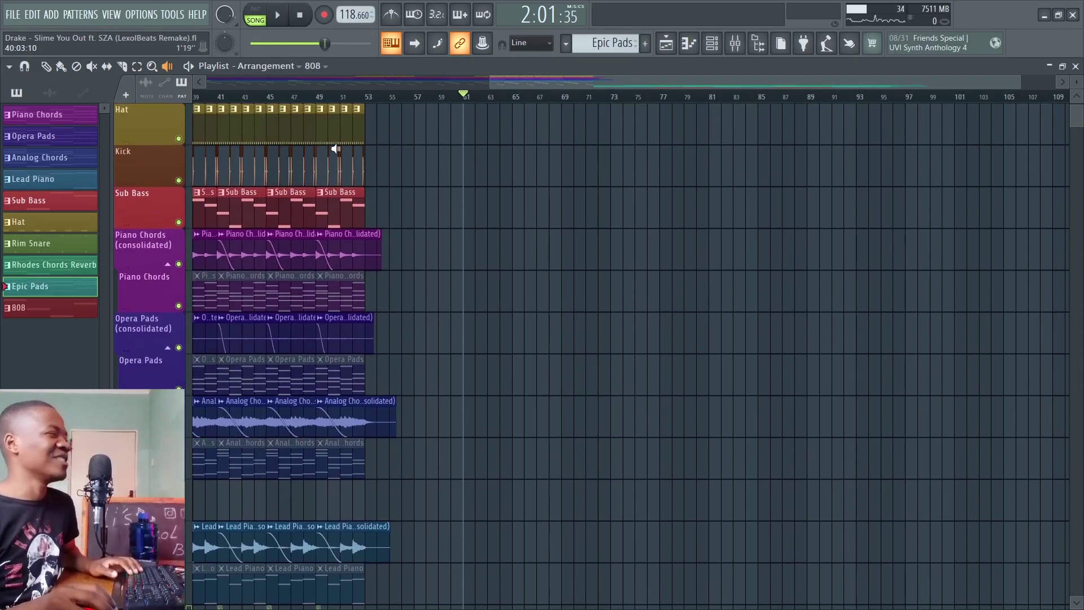
pyautogui.moveTo(510, 81); pyautogui.dragTo(228, 80)
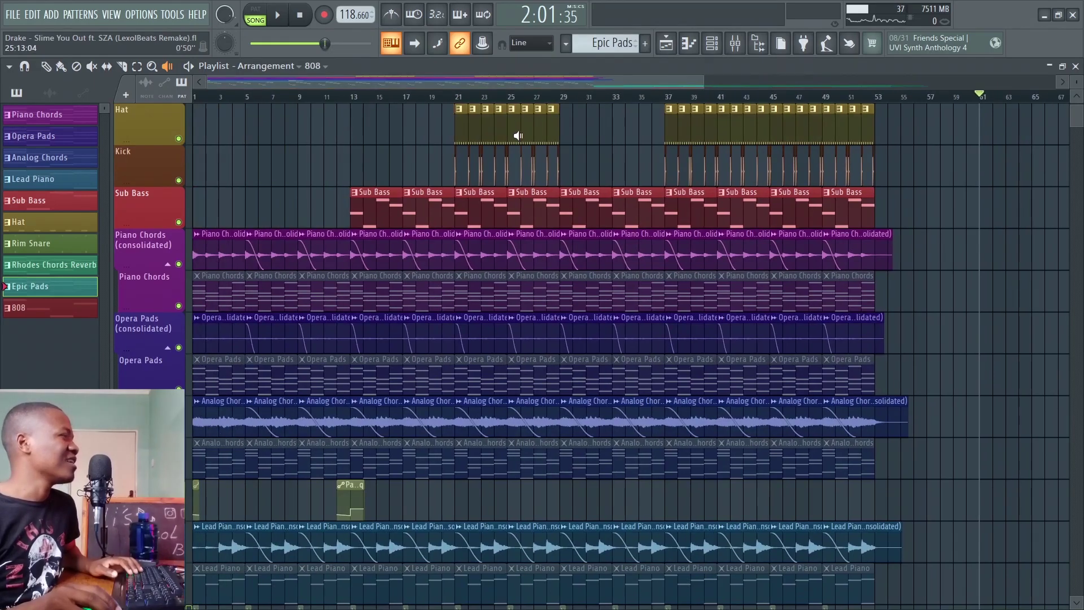